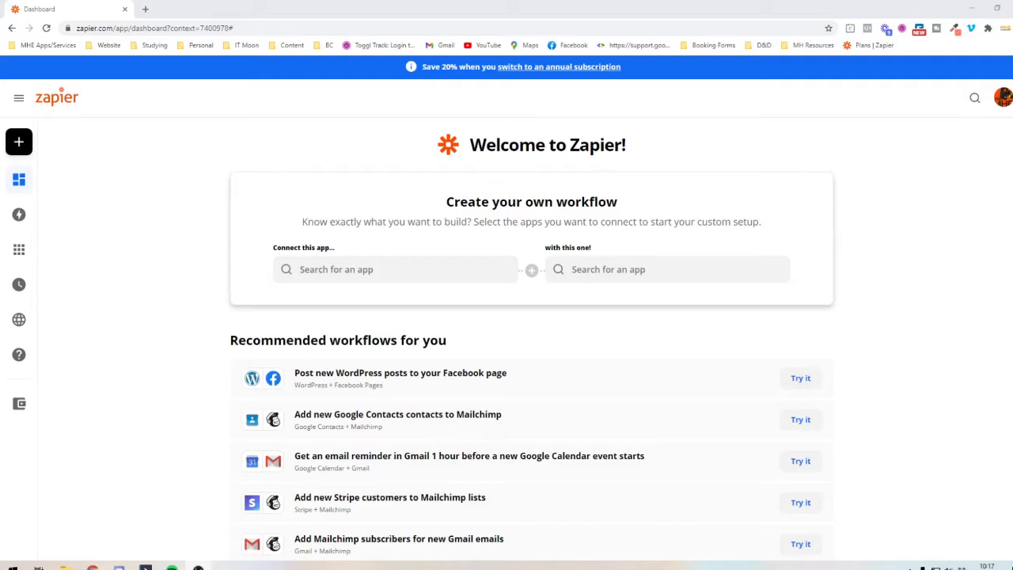
# - Create a new Zap that connects Calendly with ActiveCampaign
pyautogui.click(365, 269)
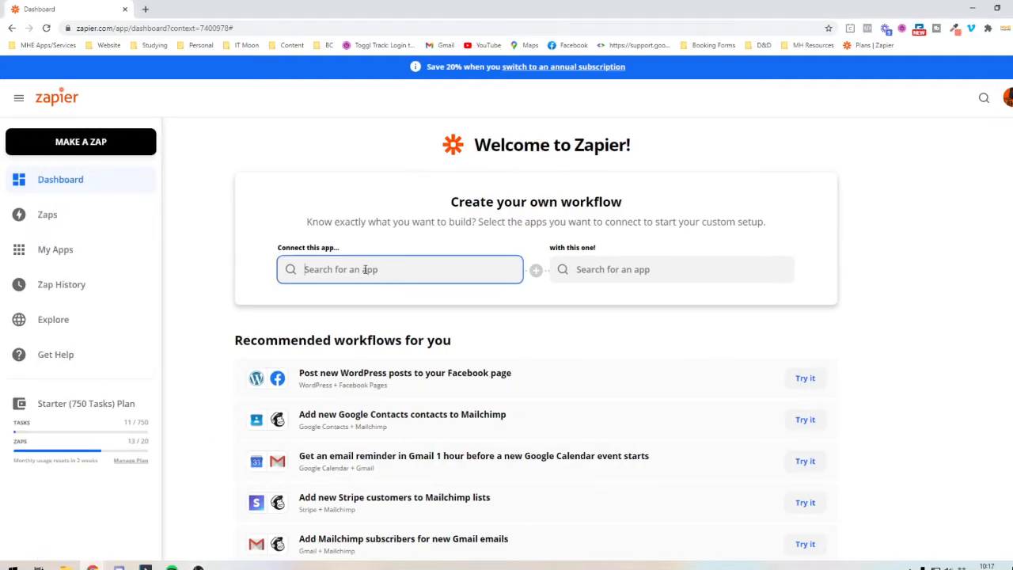
pyautogui.write('calend')
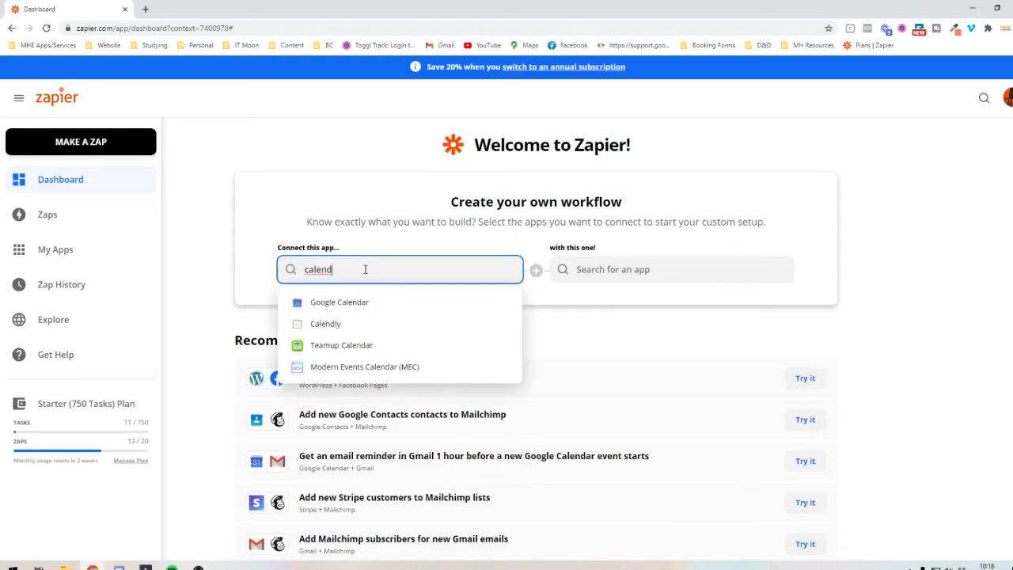
pyautogui.click(313, 323)
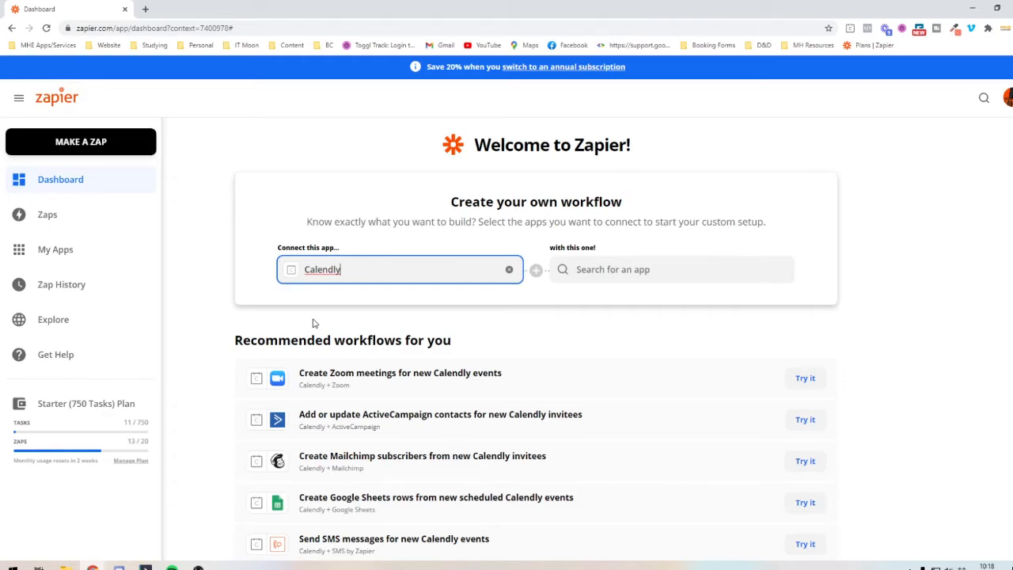
pyautogui.click(621, 278)
pyautogui.write('active')
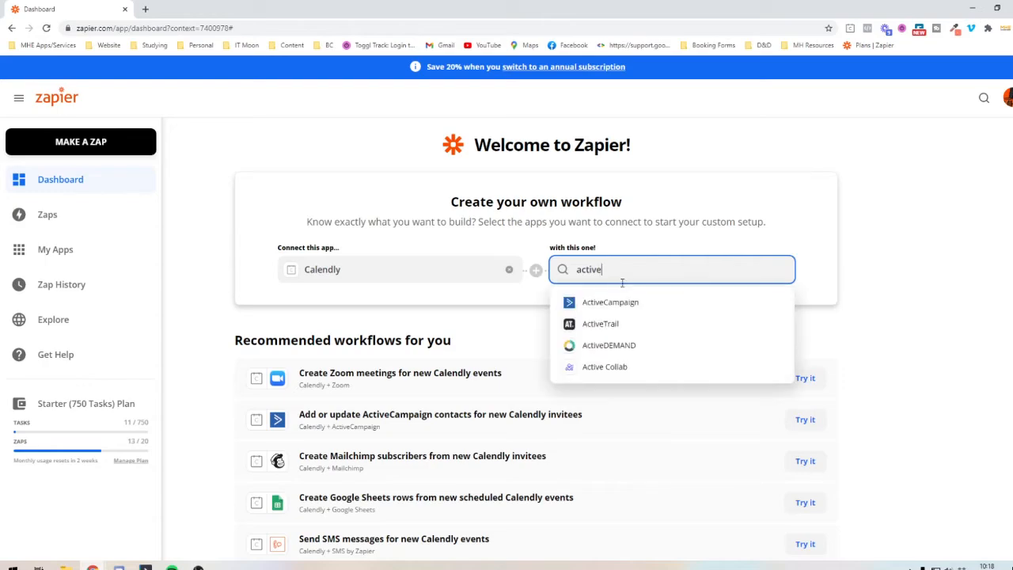
pyautogui.click(622, 301)
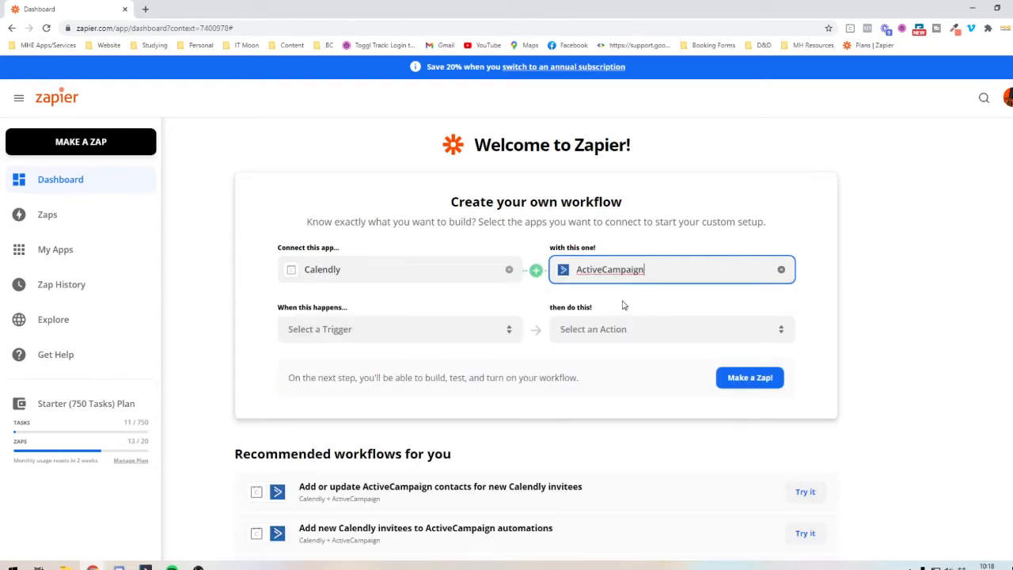
pyautogui.click(748, 380)
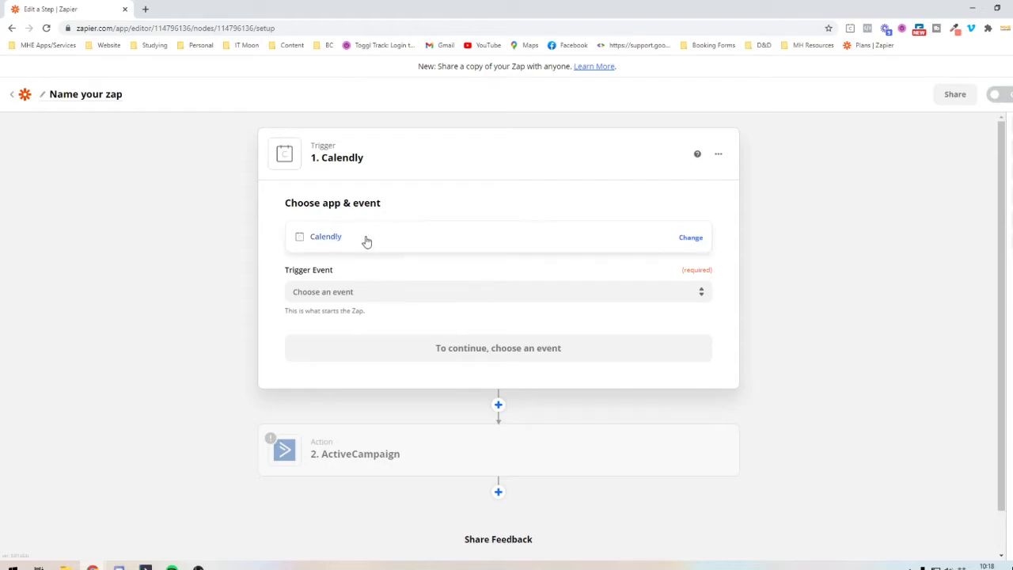
# - Set the Calendly trigger event to Invitee Created
pyautogui.click(353, 290)
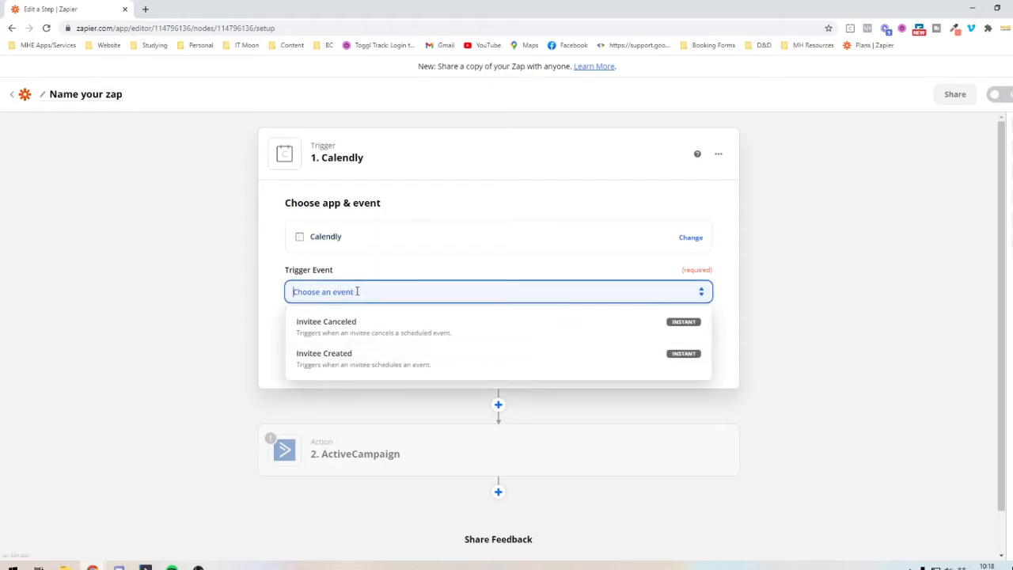
pyautogui.click(328, 365)
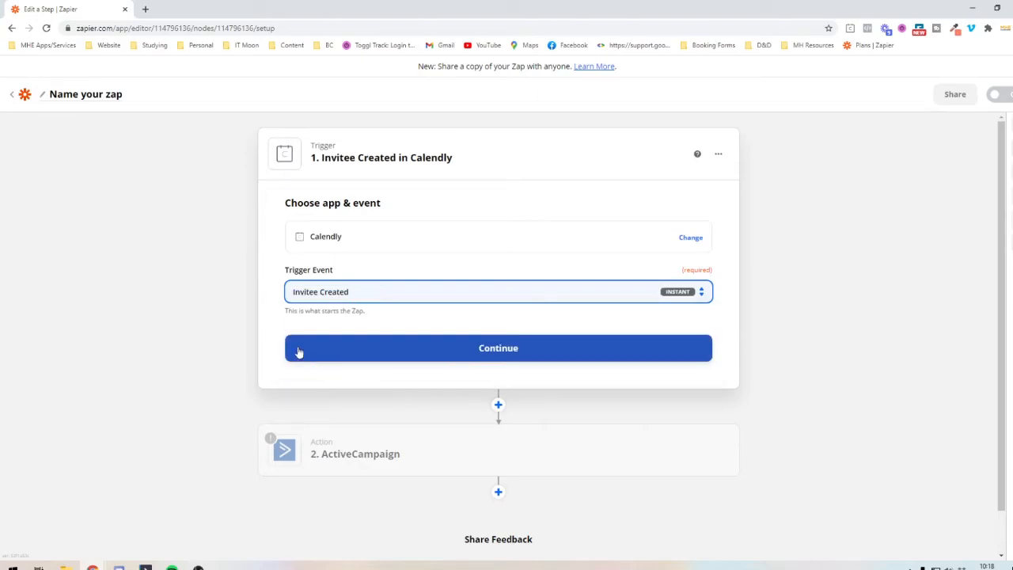
# - Open the Calendly booking page calendly.com/itmoon in a new browser tab
pyautogui.click(145, 8)
pyautogui.write('calendl')
pyautogui.press('Down')
pyautogui.press('Down')
pyautogui.press('Down')
pyautogui.press('Down')
pyautogui.press('Down')
pyautogui.press('Down')
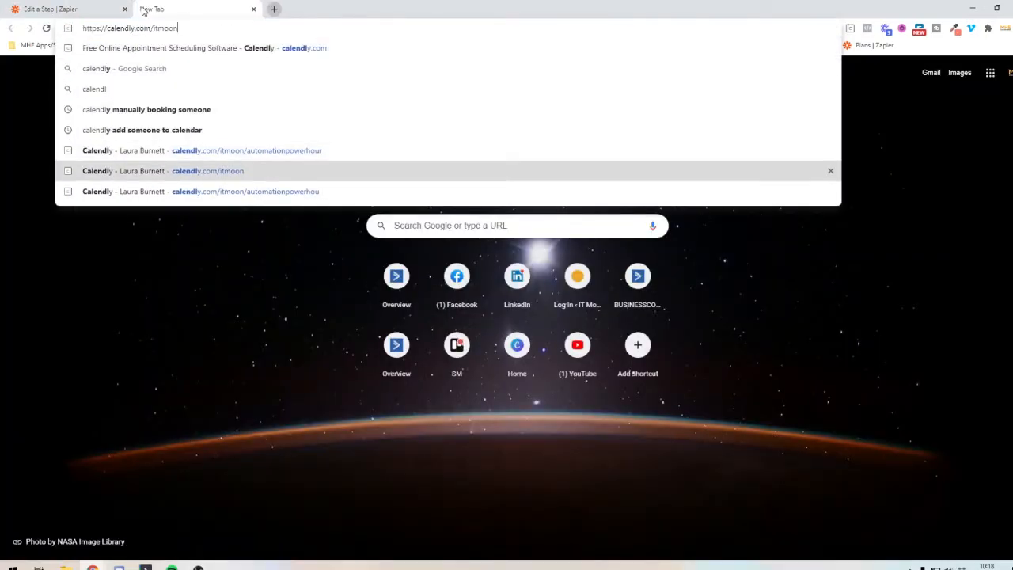
pyautogui.press('Return')
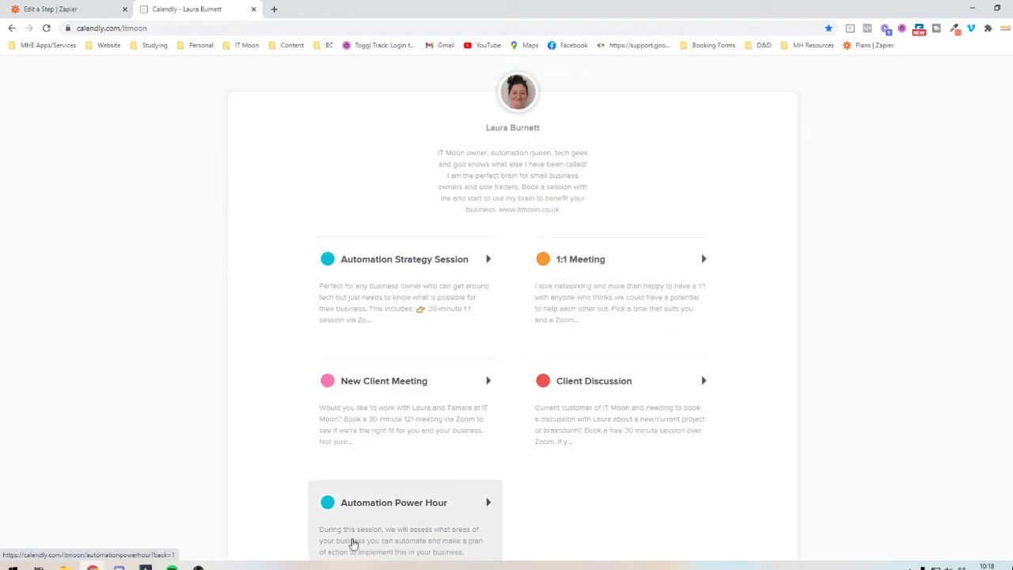
# - Return to the Zap editor, accept the trigger event and select the connected Calendly account that is used in 2 Zaps
pyautogui.click(106, 6)
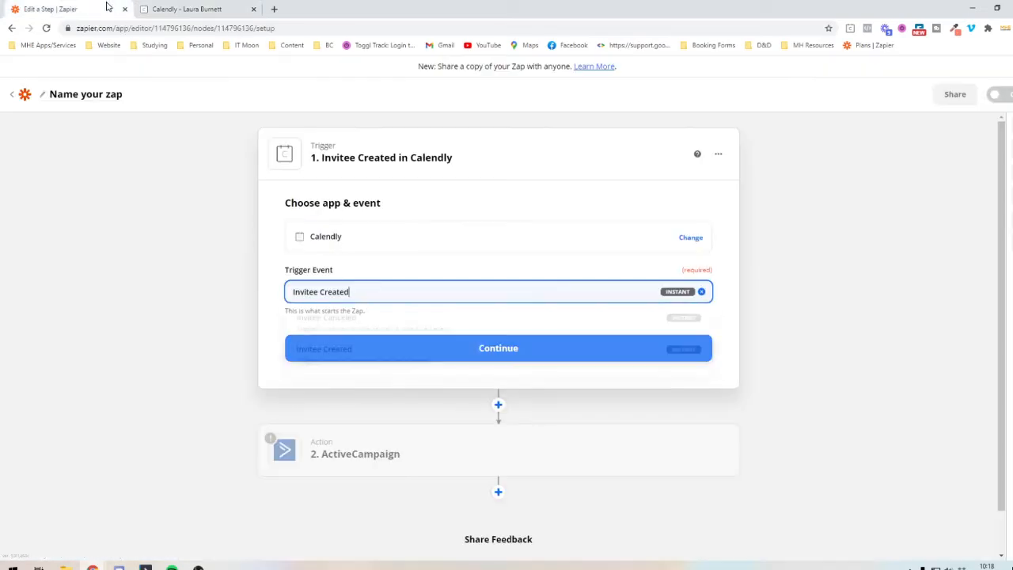
pyautogui.click(197, 289)
pyautogui.click(348, 355)
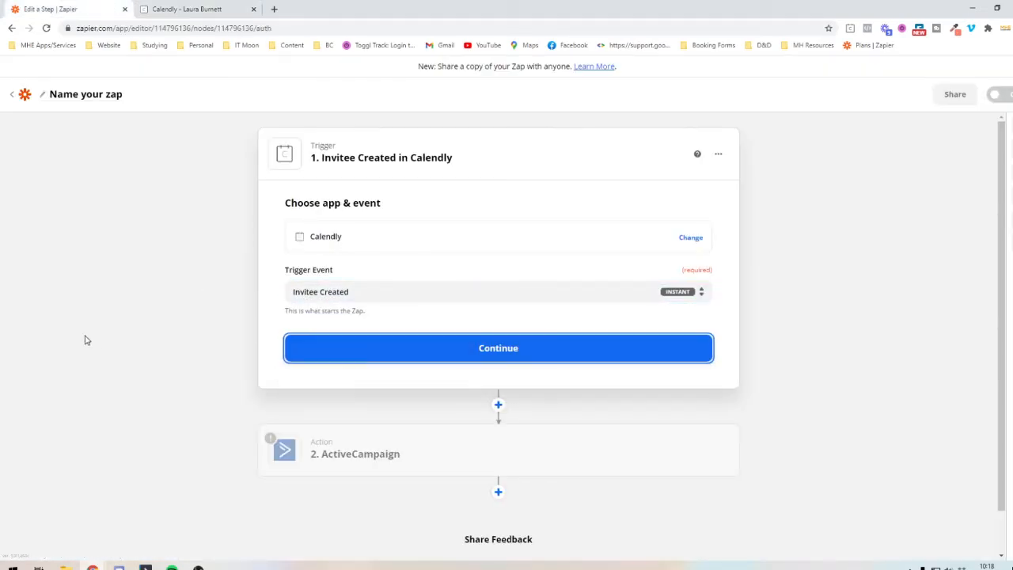
pyautogui.click(317, 277)
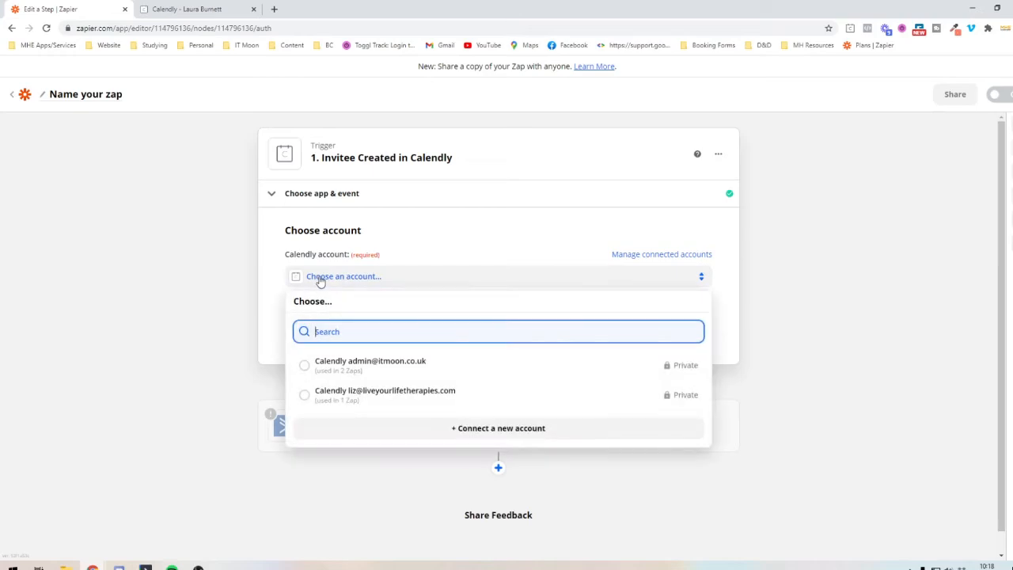
pyautogui.click(324, 361)
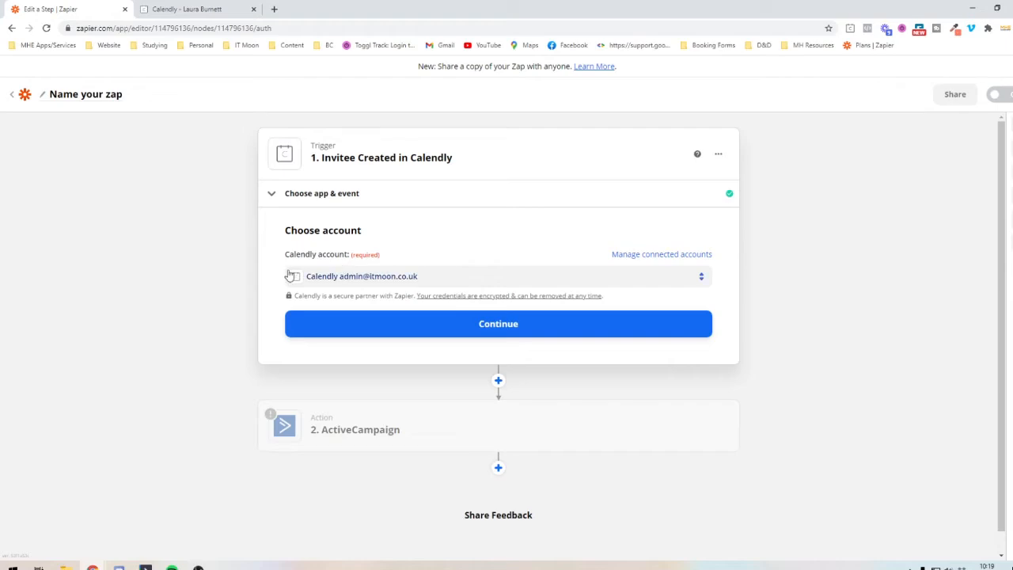
pyautogui.click(350, 327)
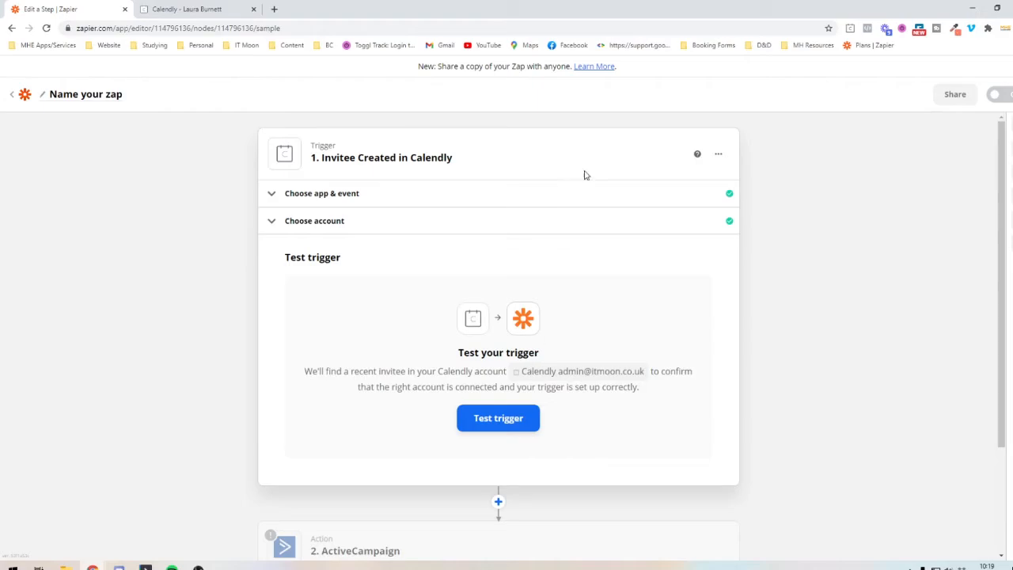
# - On the Calendly booking page, choose a 1:1 Meeting on Monday, March 1 at 3:00pm and confirm the slot
pyautogui.click(243, 7)
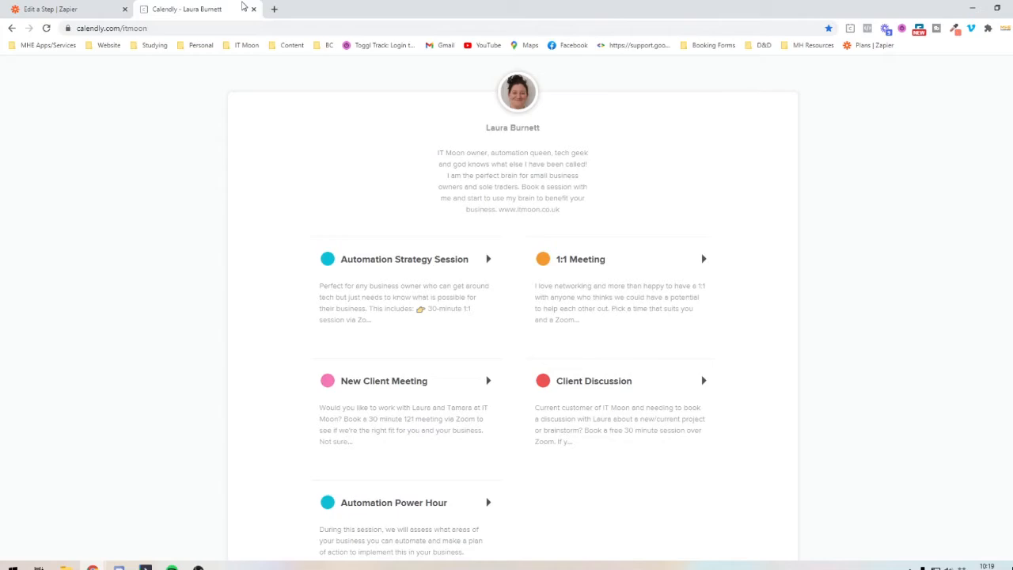
pyautogui.click(669, 278)
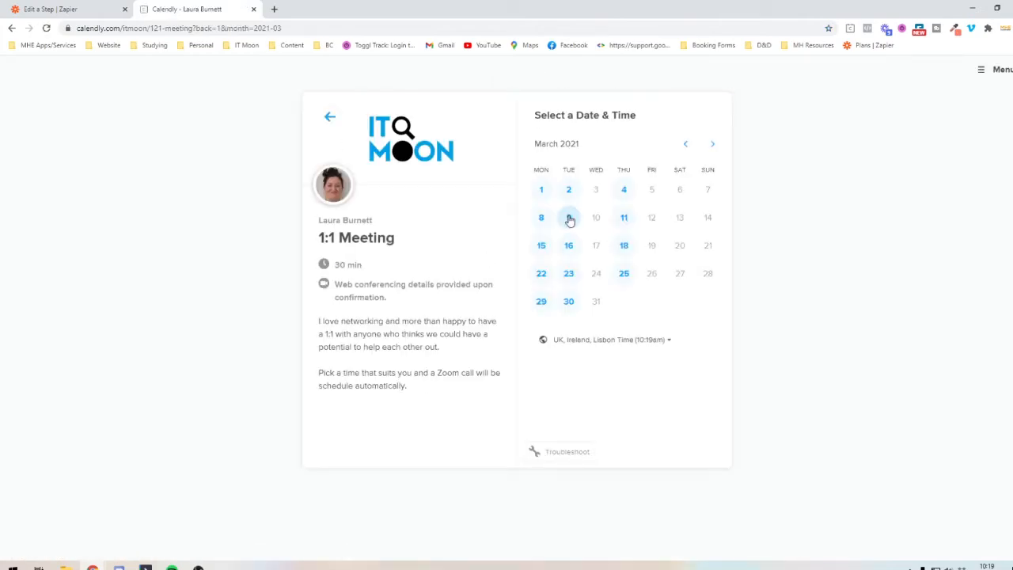
pyautogui.click(542, 190)
pyautogui.click(666, 185)
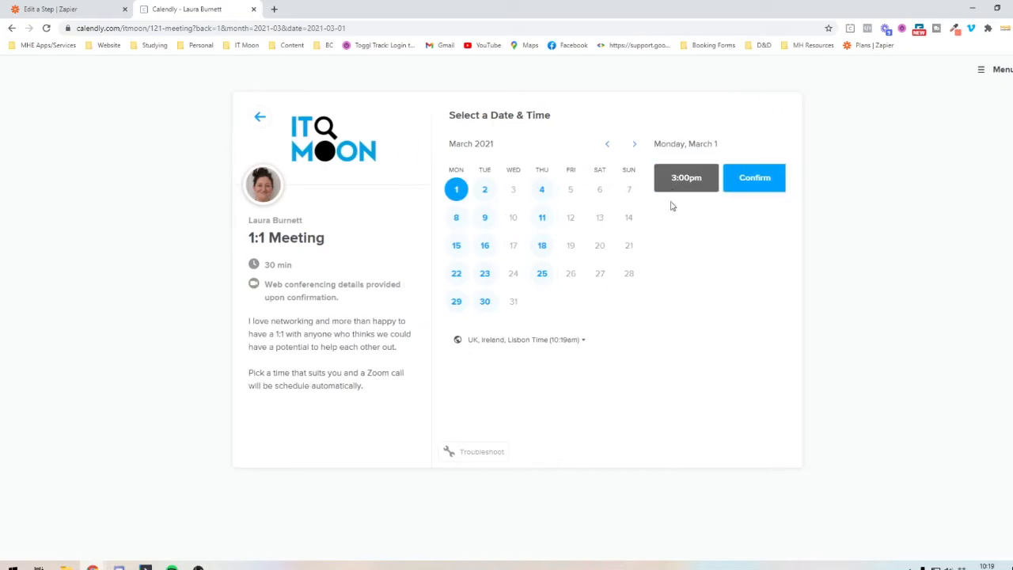
pyautogui.click(733, 191)
pyautogui.click(518, 146)
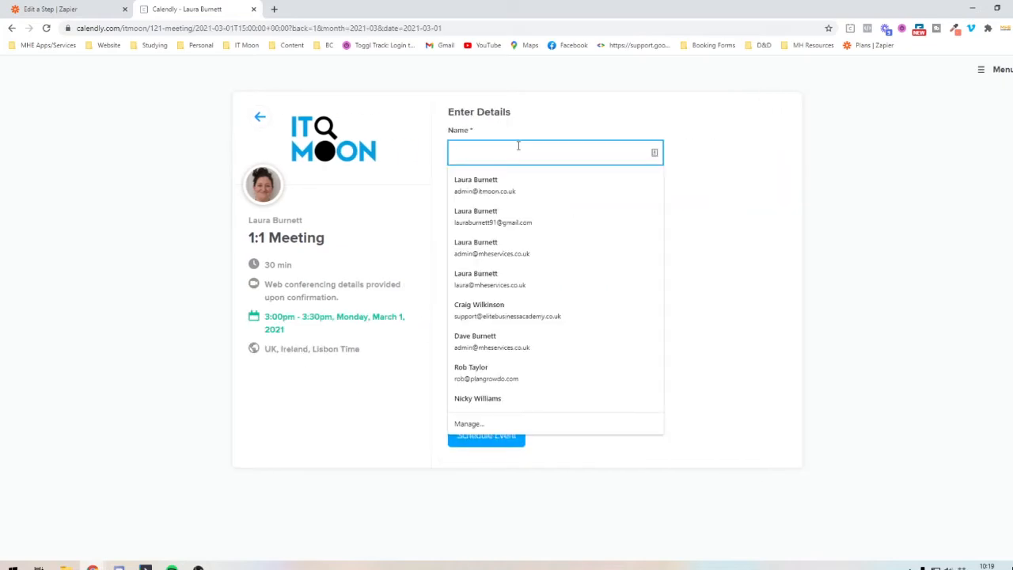
pyautogui.click(516, 180)
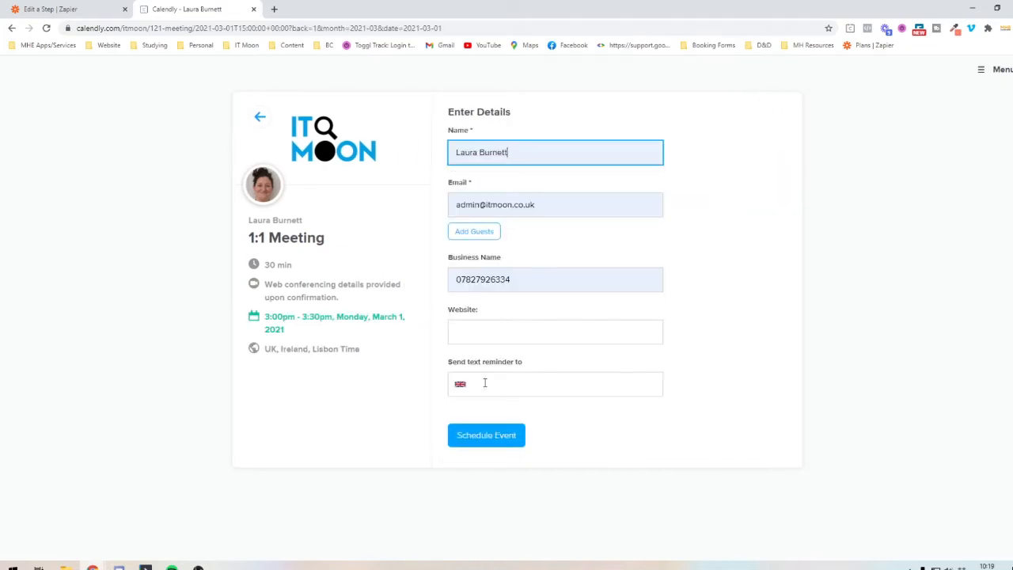
pyautogui.click(483, 332)
pyautogui.write('w')
pyautogui.press('BackSpace')
pyautogui.write('www.itmoo')
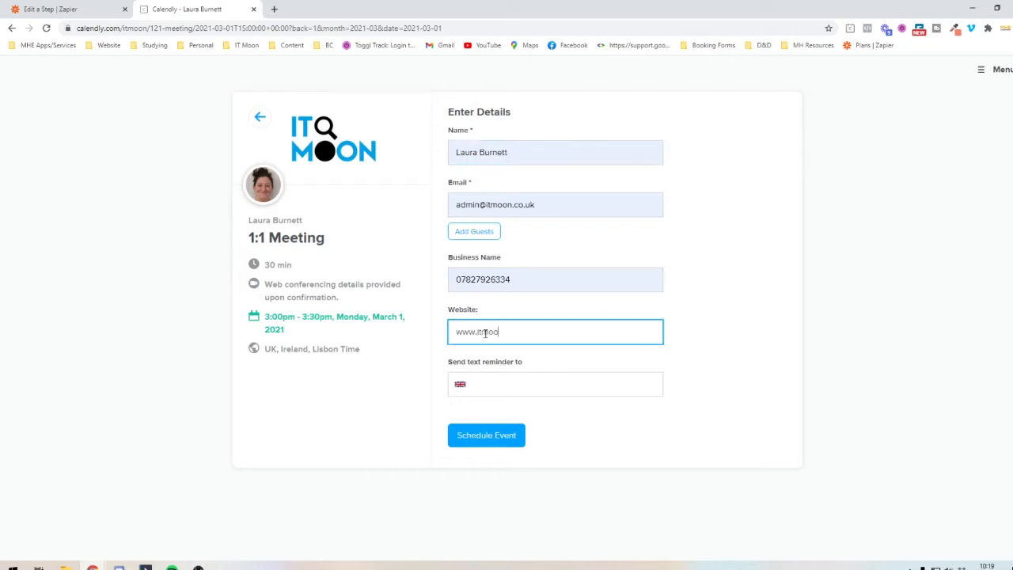
pyautogui.write('n.co.uk')
pyautogui.click(515, 279)
pyautogui.doubleClick(516, 278)
pyautogui.write('IT Moon')
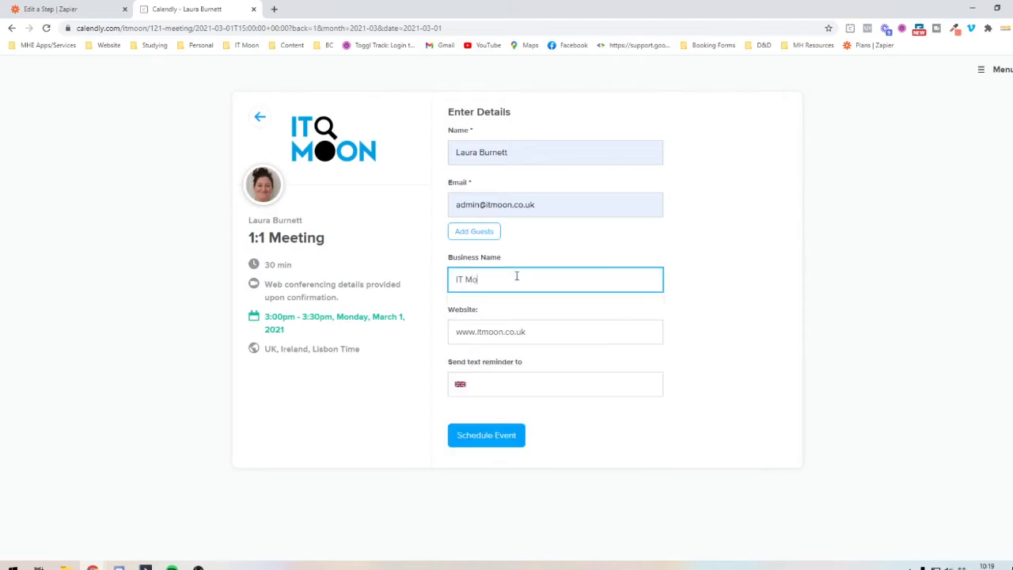
# - Enter the invitee's phone number for the text reminder and schedule the event
pyautogui.press('Tab')
pyautogui.press('Tab')
pyautogui.write('782792')
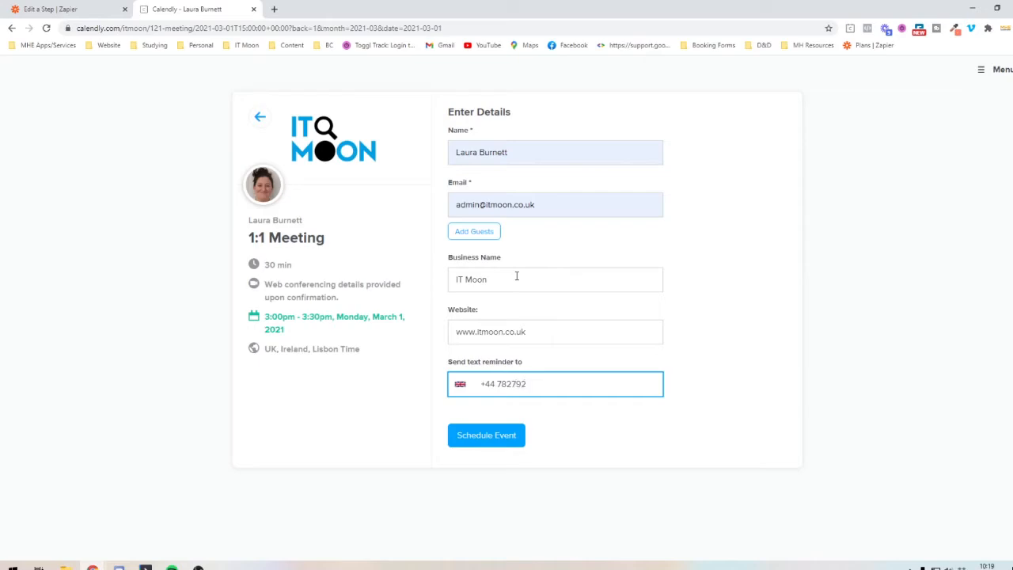
pyautogui.press('BackSpace')
pyautogui.press('BackSpace')
pyautogui.press('BackSpace')
pyautogui.press('BackSpace')
pyautogui.press('BackSpace')
pyautogui.click(400, 412)
pyautogui.click(474, 432)
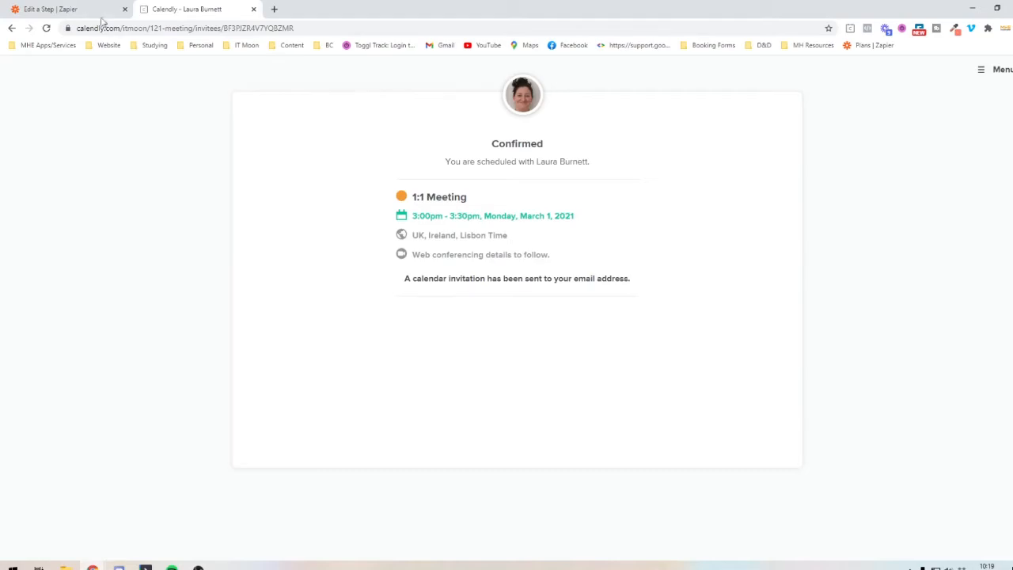
# - Switch back to the Zap editor and test the Calendly trigger
pyautogui.click(56, 9)
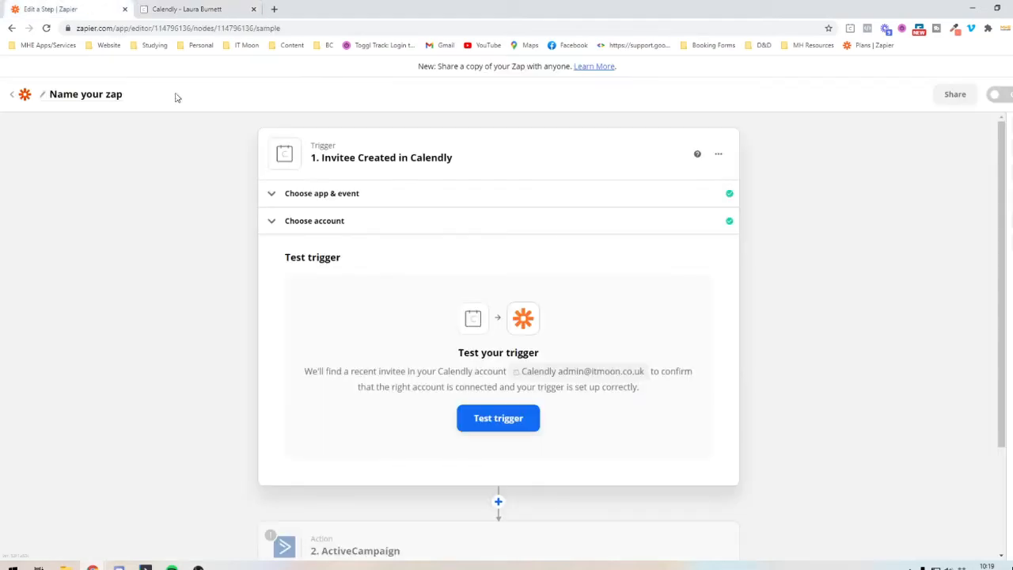
pyautogui.click(512, 419)
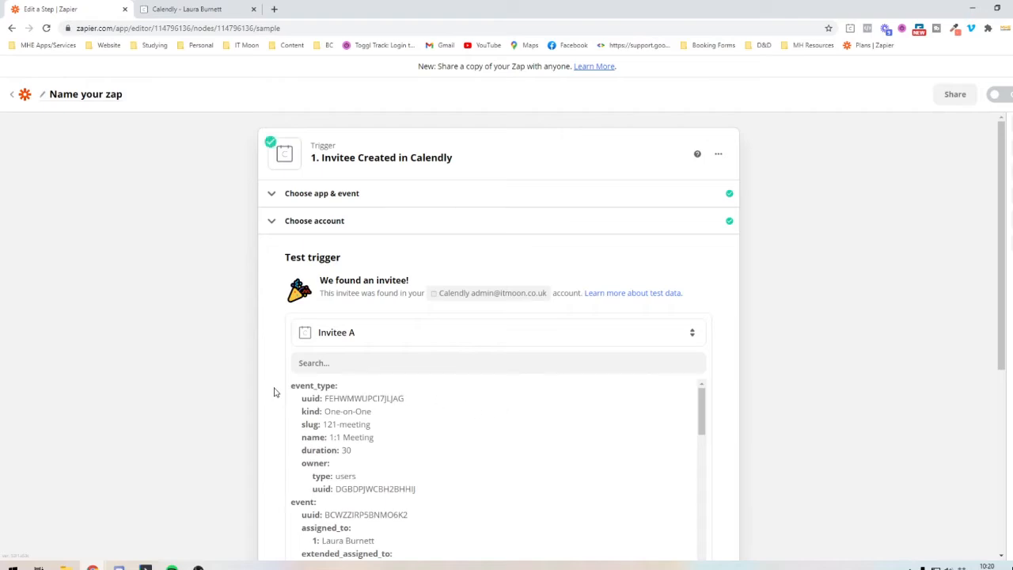
# - Examine the sample invitee data from the trigger test, including event details, invitee contact fields and question responses
pyautogui.scroll(-1, 276, 393)
pyautogui.scroll(-1, 274, 392)
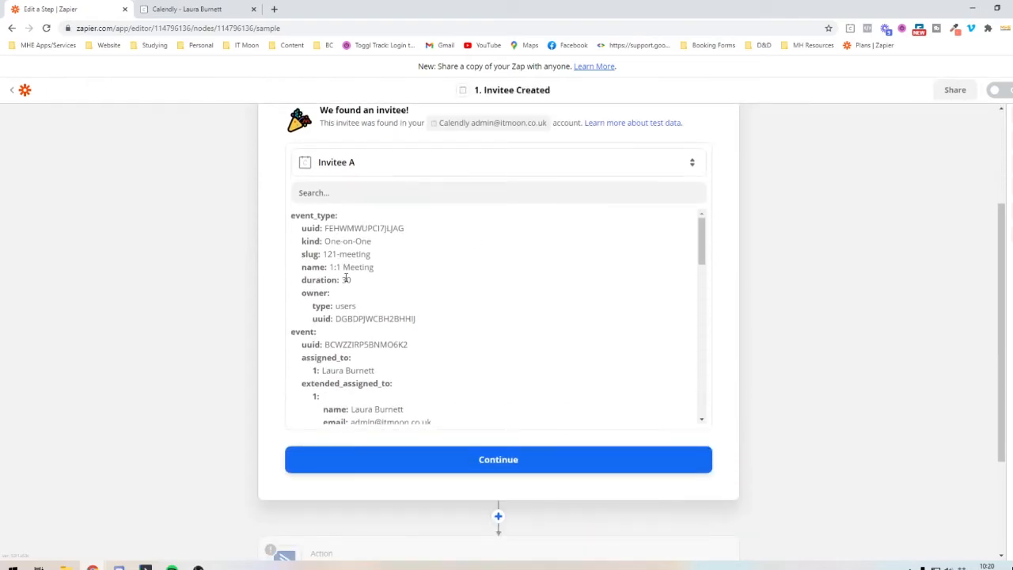
pyautogui.doubleClick(331, 369)
pyautogui.scroll(-1, 343, 372)
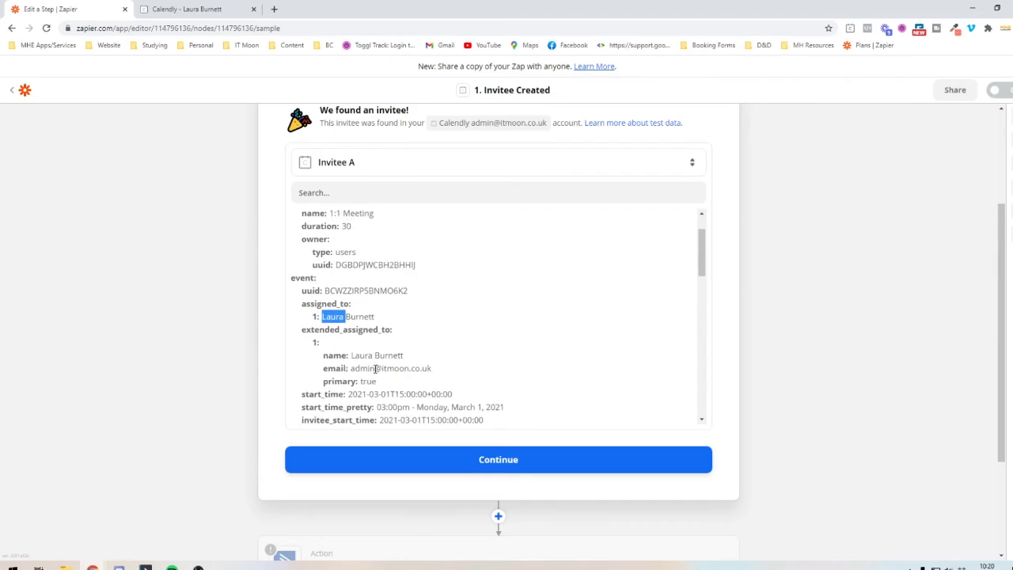
pyautogui.scroll(-3, 375, 368)
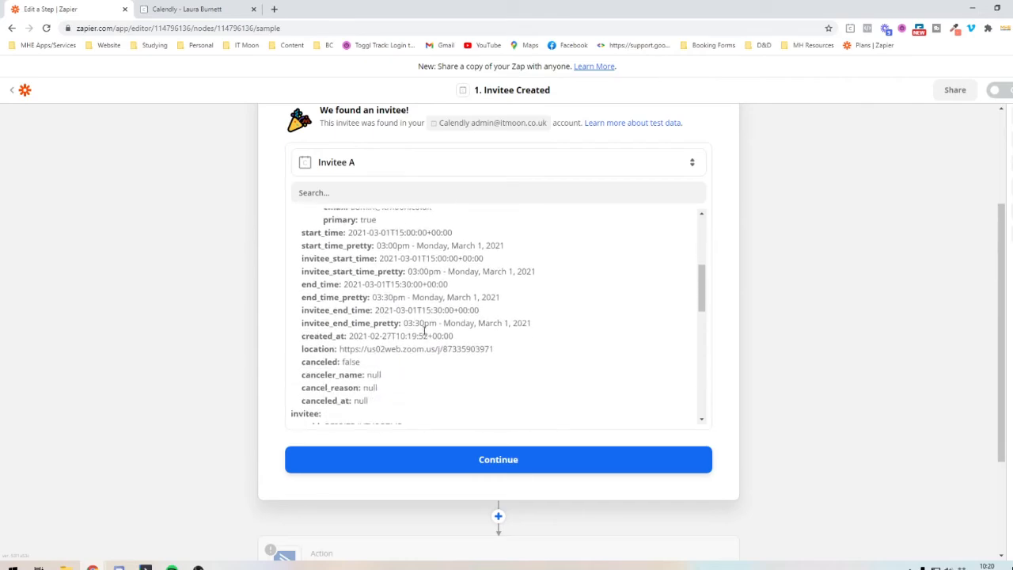
pyautogui.scroll(-2, 477, 336)
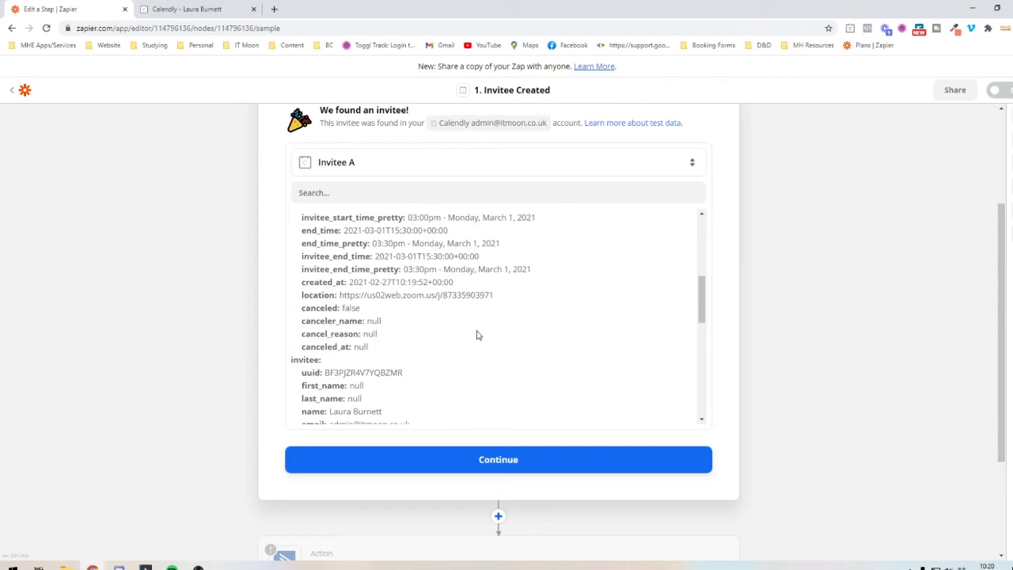
pyautogui.scroll(-2, 387, 395)
pyautogui.moveTo(386, 405); pyautogui.dragTo(314, 259)
pyautogui.scroll(10, 309, 256)
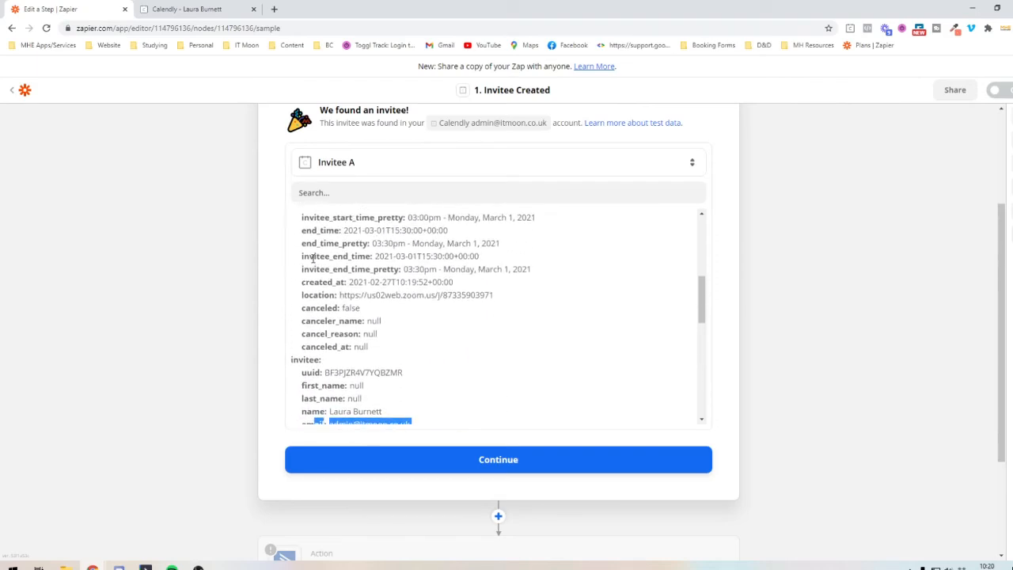
pyautogui.scroll(-12, 405, 326)
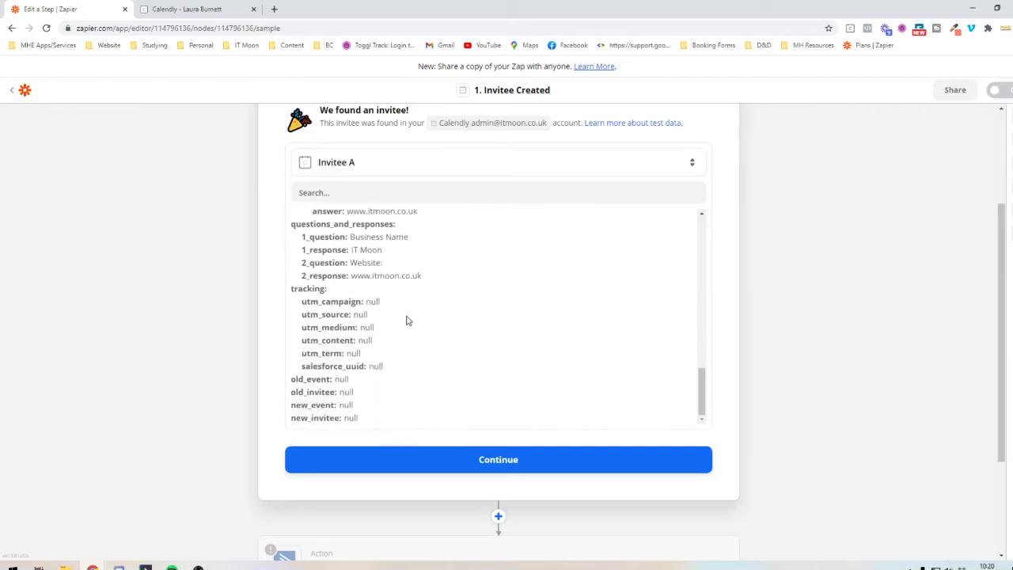
# - Accept the trigger test and add a Filter step between the Calendly trigger and the ActiveCampaign action
pyautogui.click(419, 459)
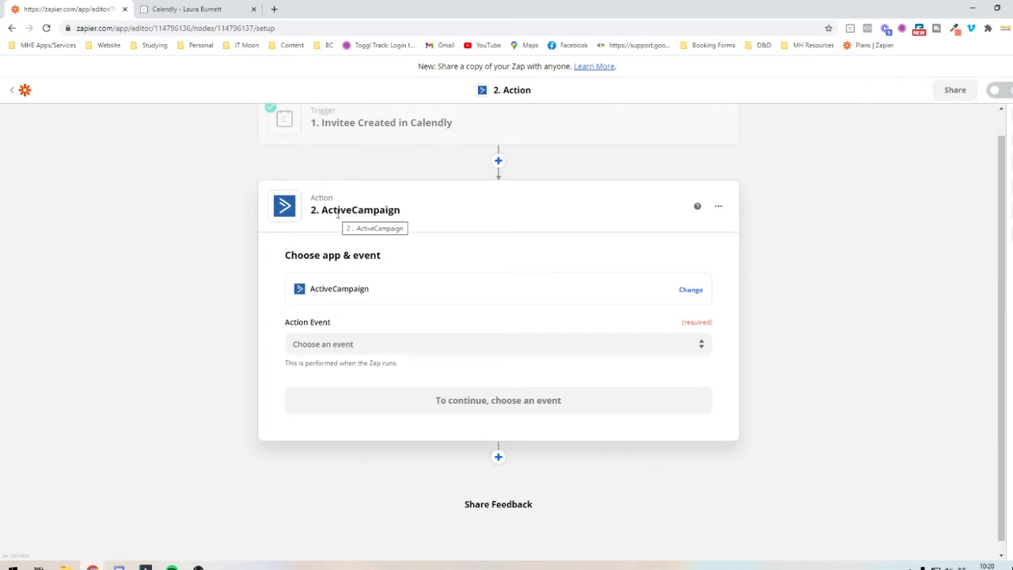
pyautogui.click(499, 161)
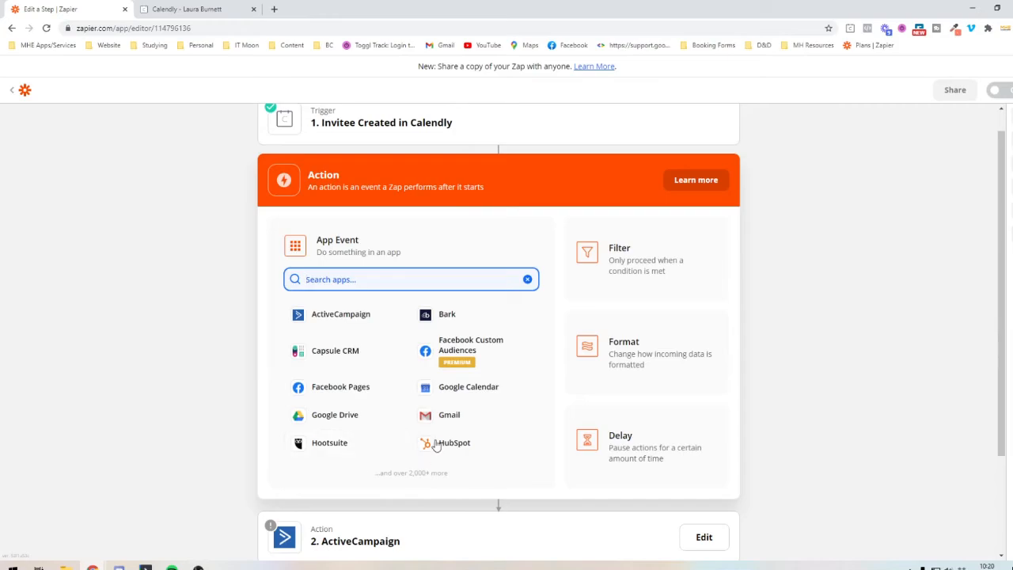
pyautogui.click(635, 282)
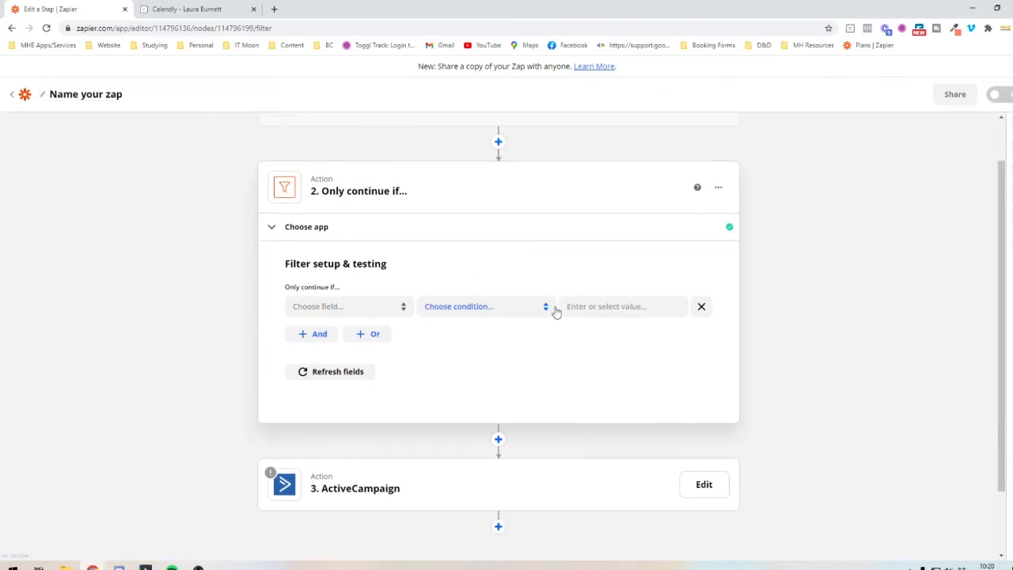
# - Set the filter condition to continue only if the Calendly EventType Name uses the (Text) Exactly matches rule
pyautogui.click(373, 307)
pyautogui.scroll(-1, 231, 332)
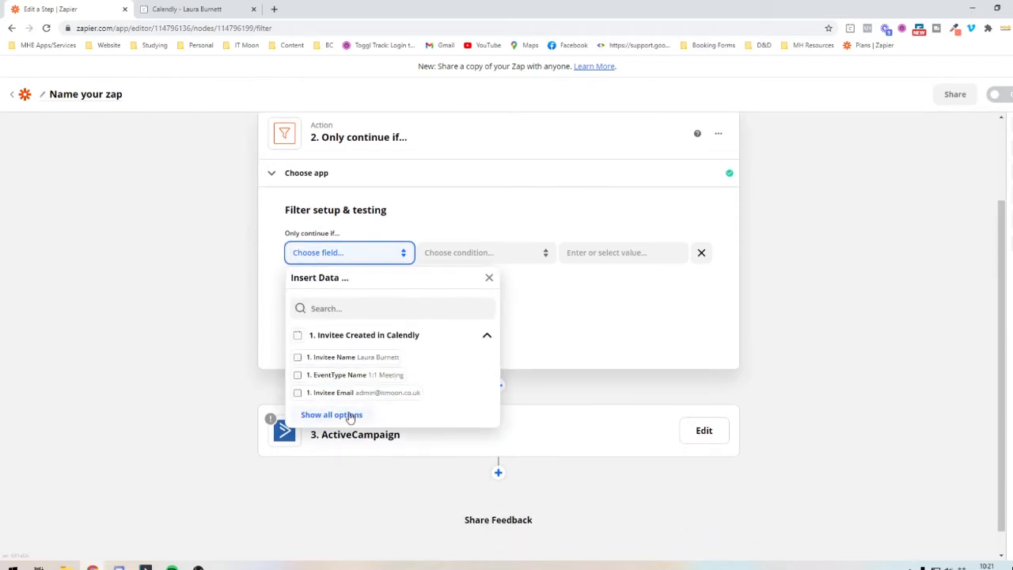
pyautogui.click(332, 414)
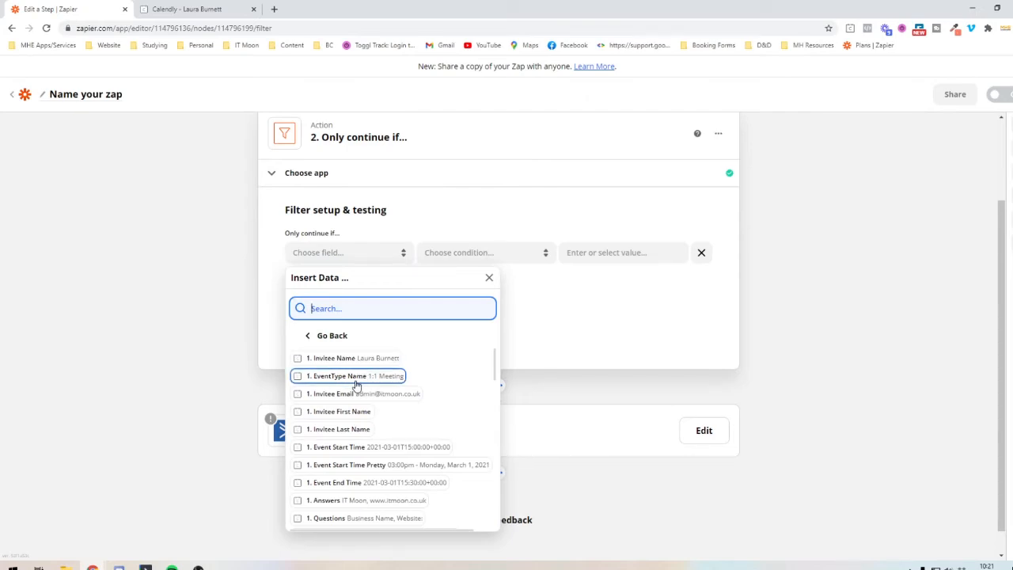
pyautogui.click(356, 376)
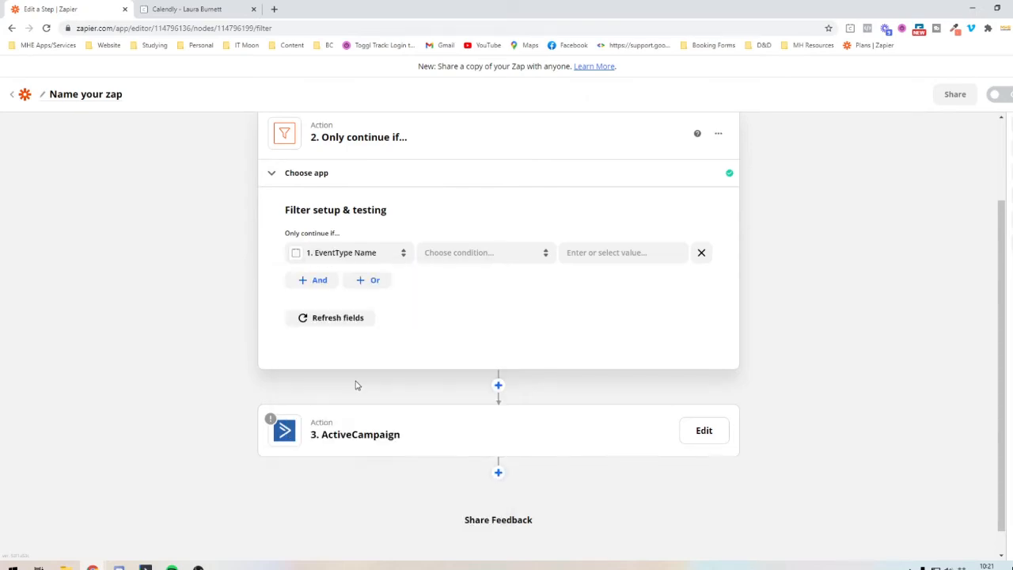
pyautogui.click(445, 257)
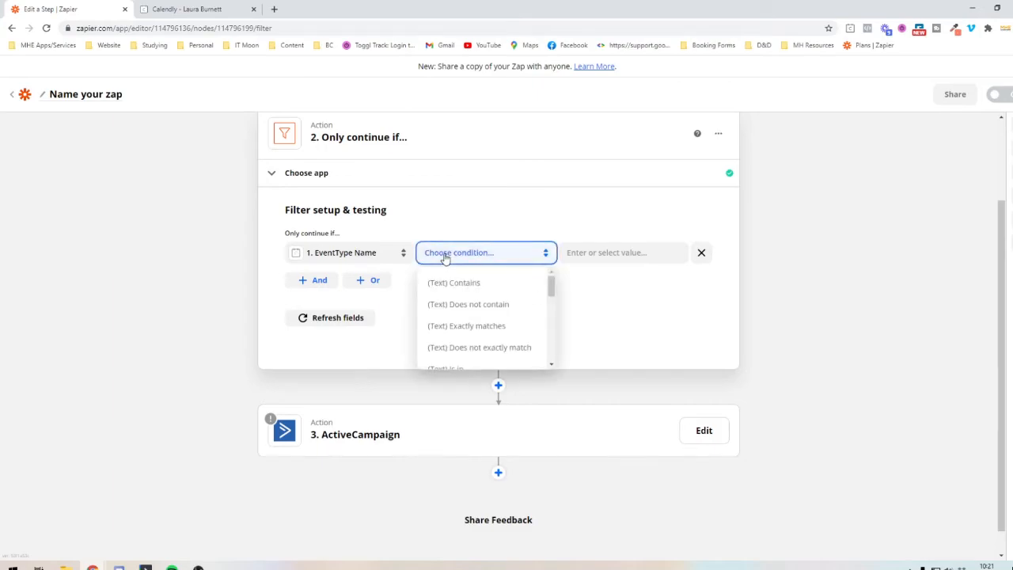
pyautogui.scroll(-1, 450, 285)
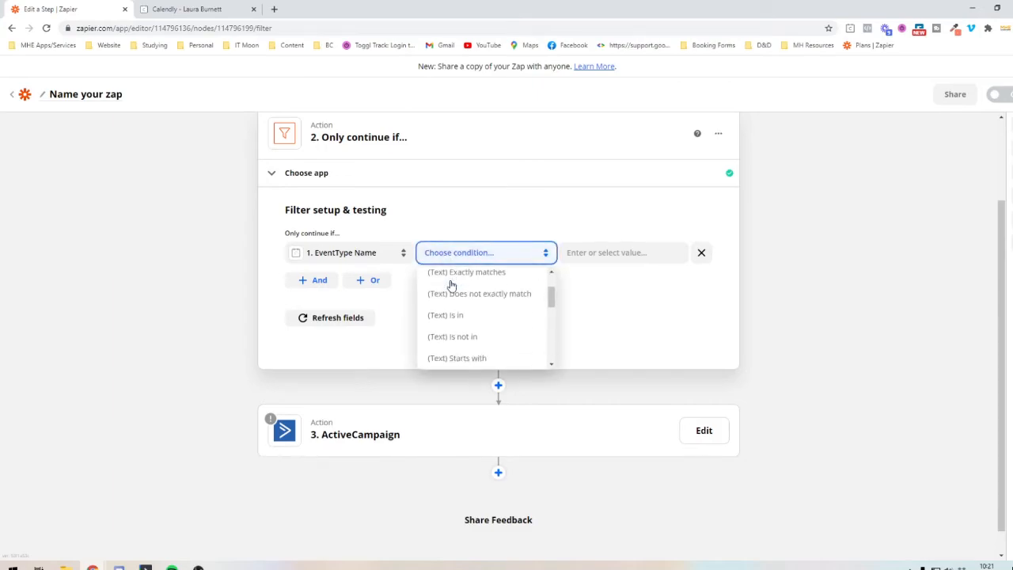
pyautogui.click(452, 277)
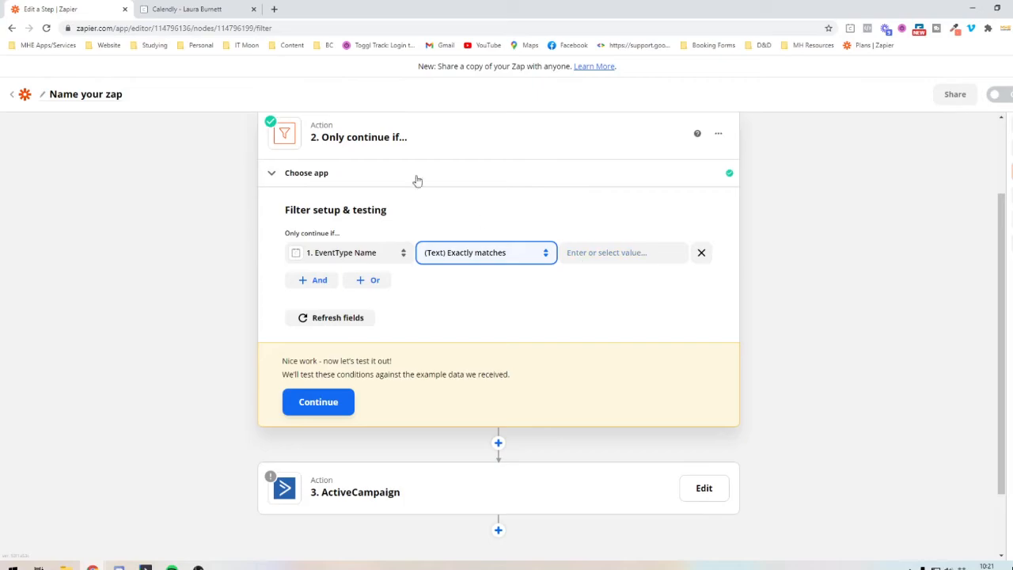
# - Copy the event name "1:1 Meeting" from the Calendly confirmation page into the filter value and test the filter
pyautogui.click(179, 7)
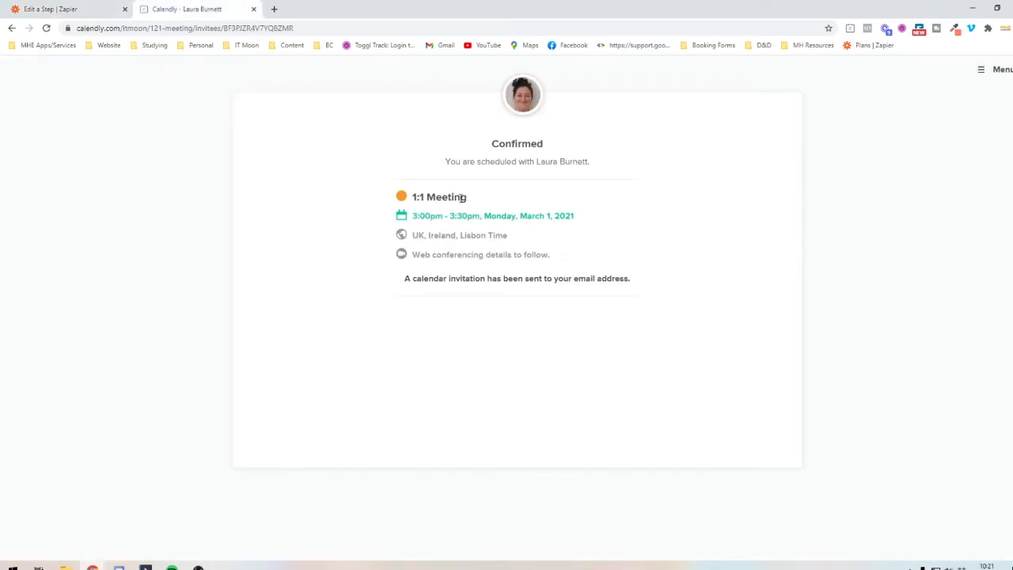
pyautogui.moveTo(468, 199); pyautogui.dragTo(409, 200)
pyautogui.rightClick(428, 197)
pyautogui.click(431, 202)
pyautogui.click(101, 11)
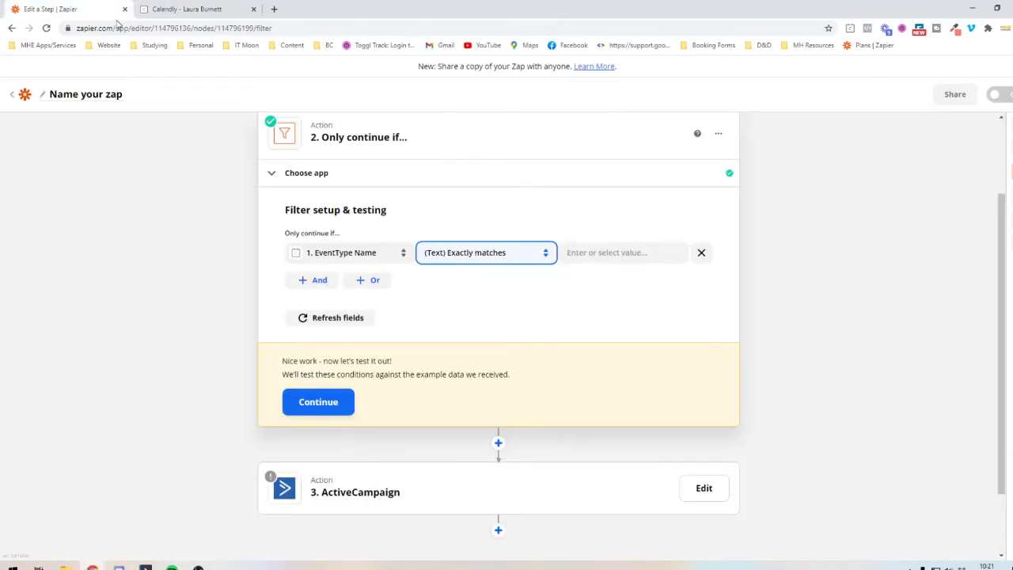
pyautogui.rightClick(579, 256)
pyautogui.click(605, 337)
pyautogui.click(510, 309)
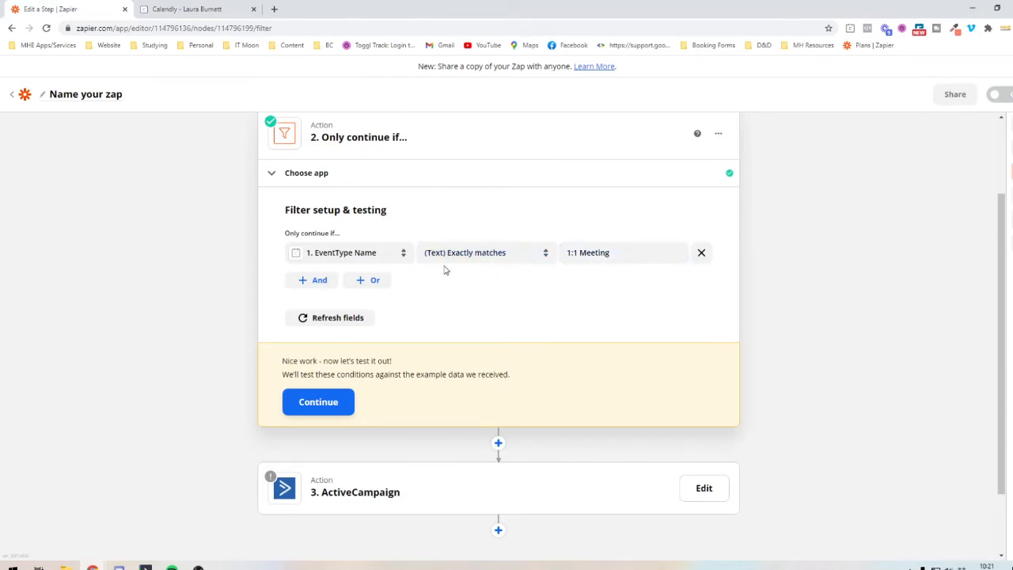
pyautogui.scroll(2, 441, 260)
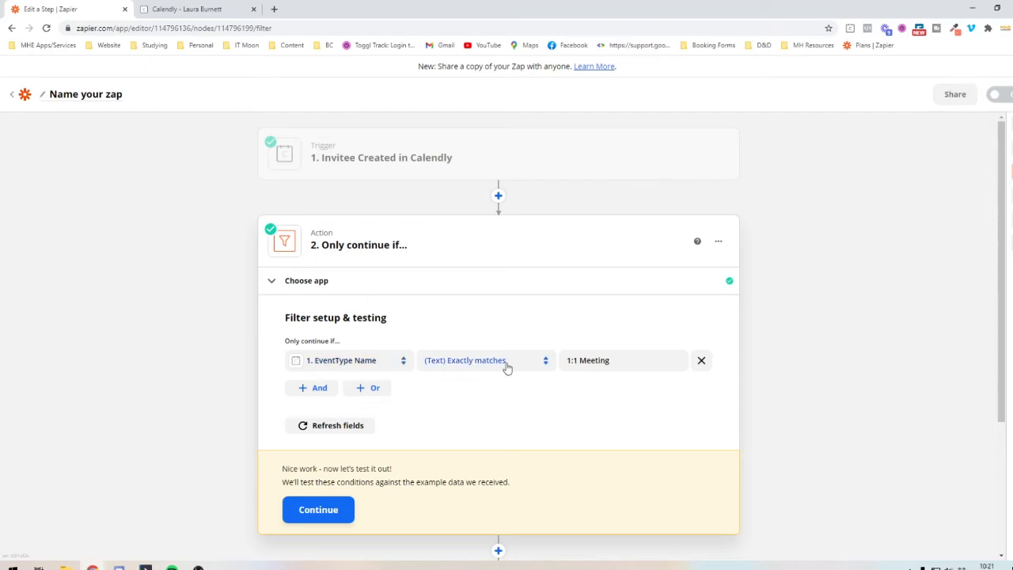
pyautogui.click(317, 509)
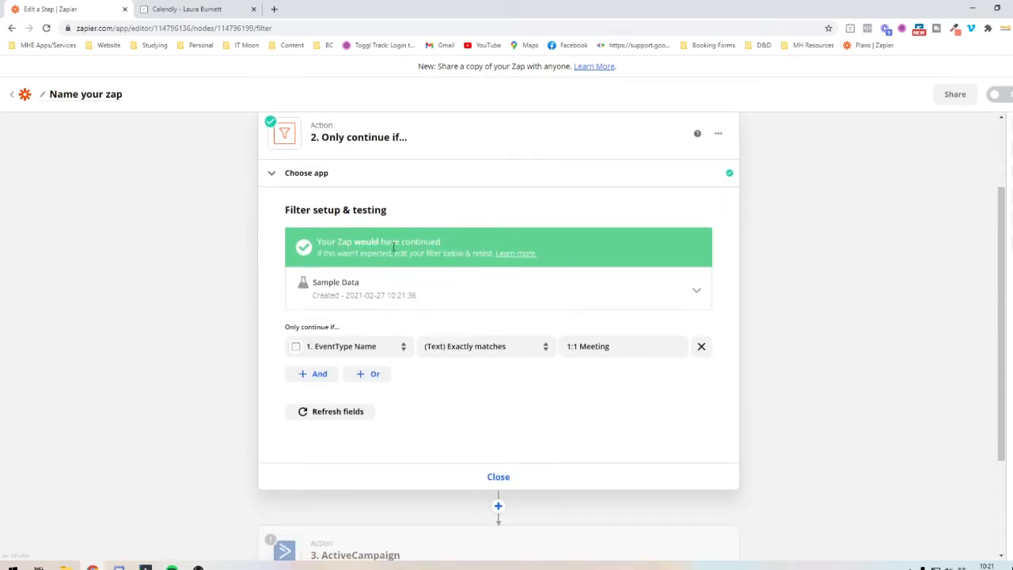
# - Go to the Calendly booking overview at calendly.com/itmoon/, open the Automation Power Hour event and copy its title
pyautogui.click(187, 9)
pyautogui.moveTo(294, 28); pyautogui.dragTo(153, 37)
pyautogui.press('BackSpace')
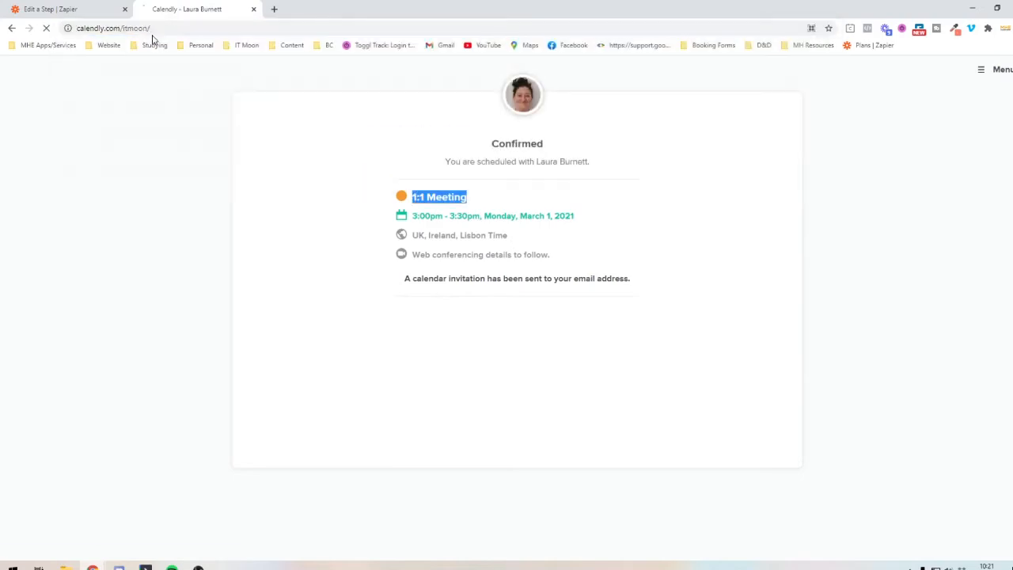
pyautogui.press('Return')
pyautogui.scroll(-2, 436, 384)
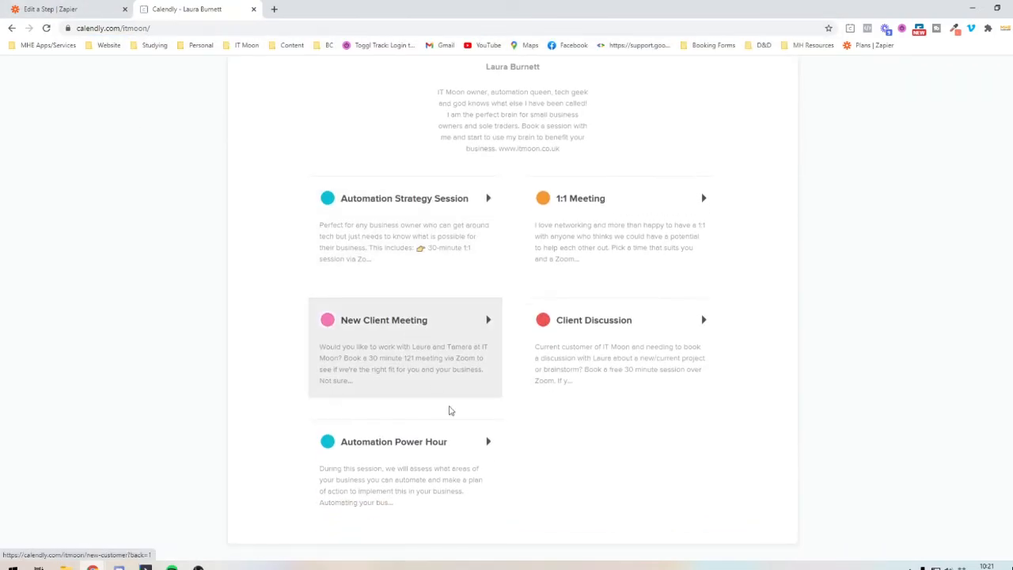
pyautogui.click(456, 450)
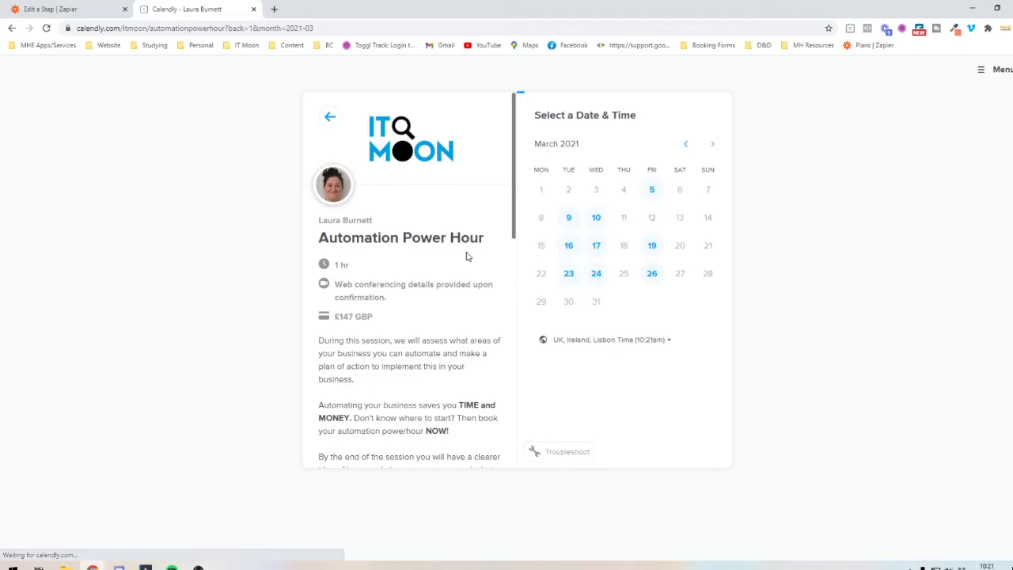
pyautogui.doubleClick(450, 239)
pyautogui.tripleClick(450, 241)
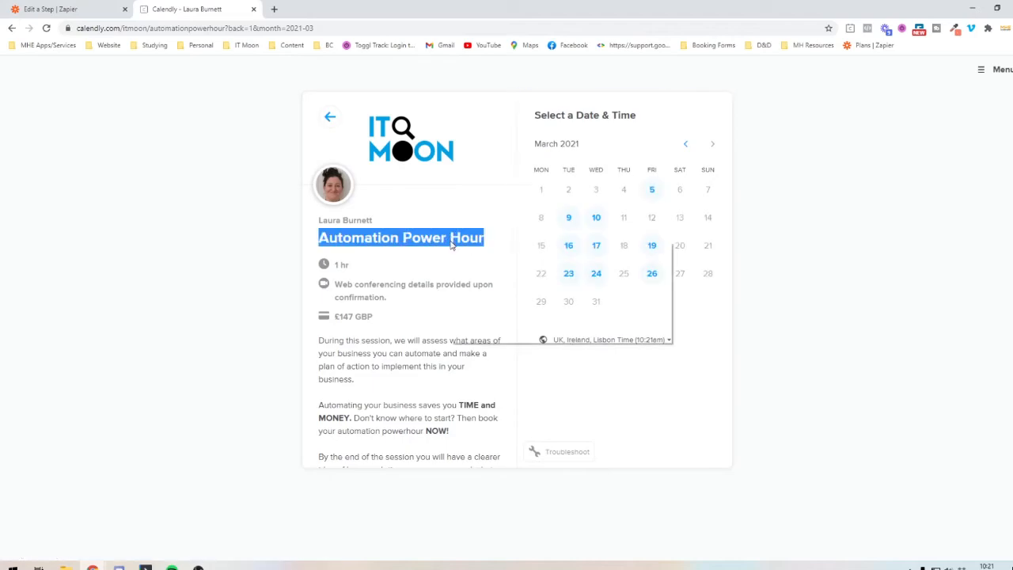
# - Return to the Zap editor, replace the filter value with "Automation Power Hour" and test the filter against the sample booking
pyautogui.click(93, 9)
pyautogui.tripleClick(584, 345)
pyautogui.rightClick(586, 349)
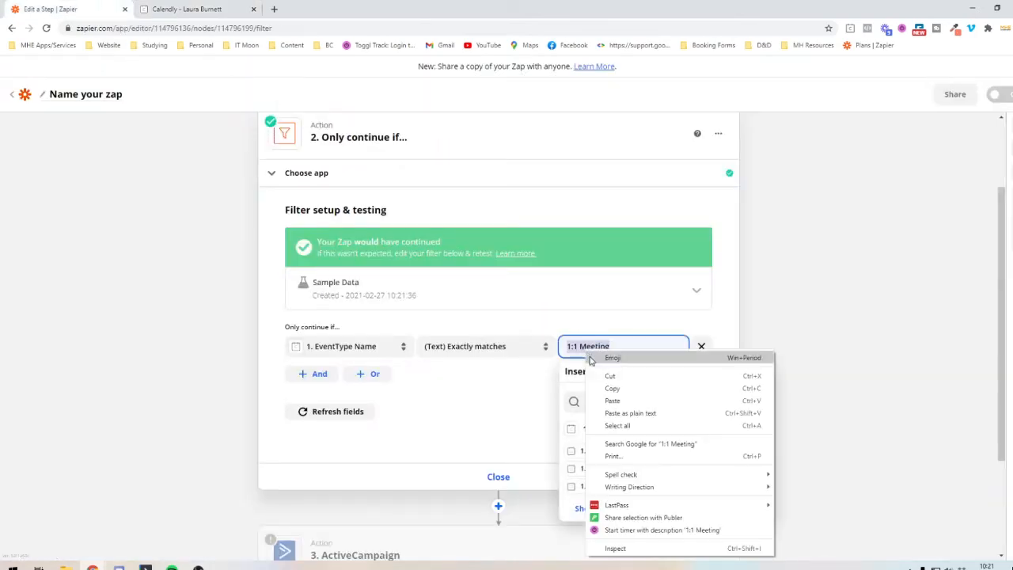
pyautogui.click(613, 401)
pyautogui.click(542, 407)
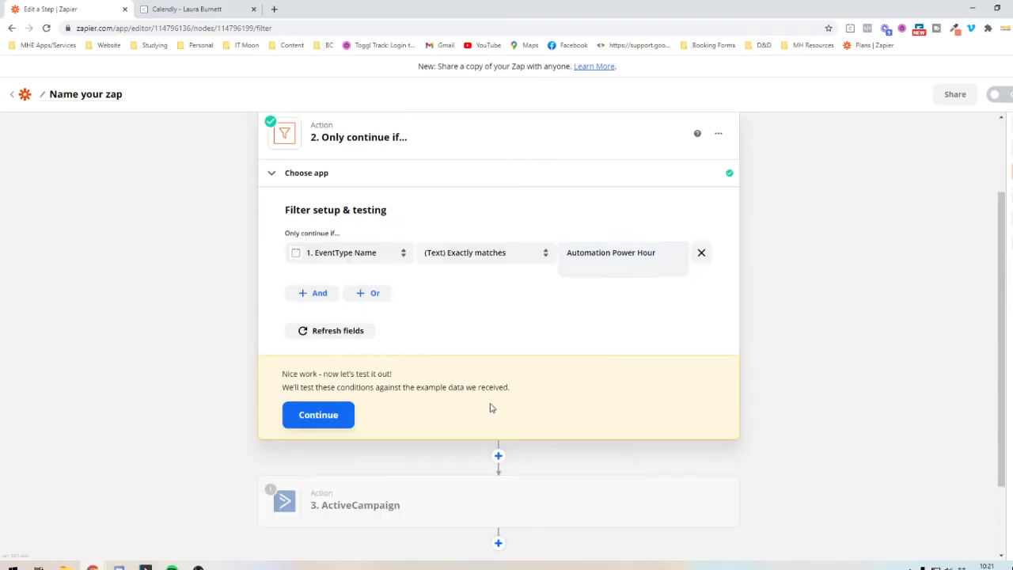
pyautogui.click(318, 413)
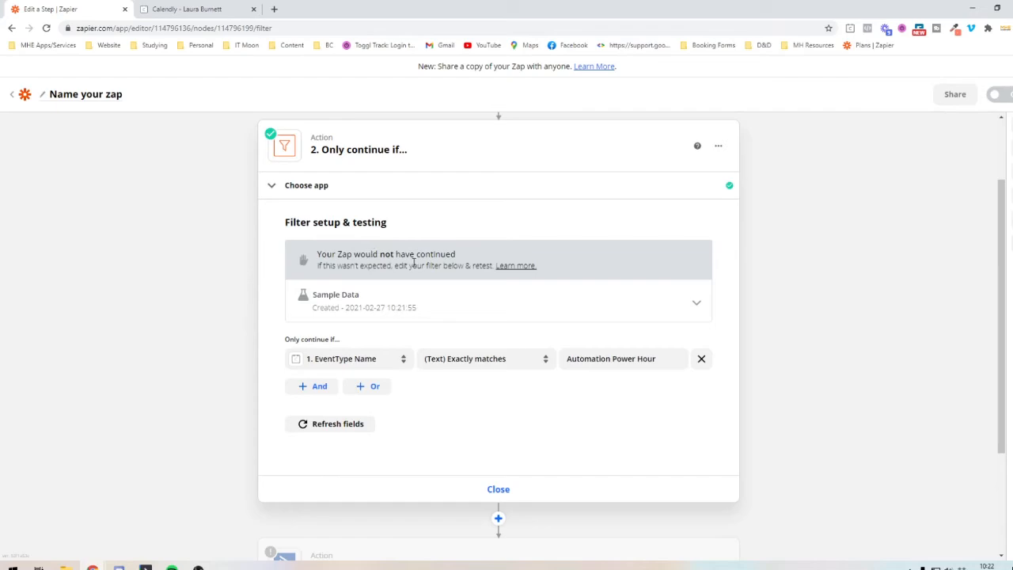
# - Set the filter value to "1:1 Meeting" and retest the filter
pyautogui.click(615, 360)
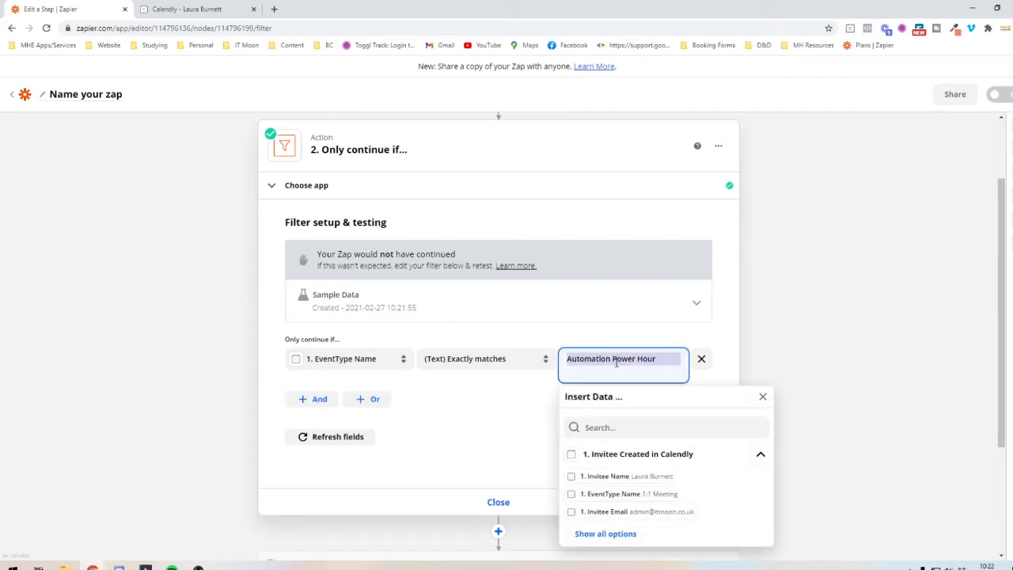
pyautogui.write('1:')
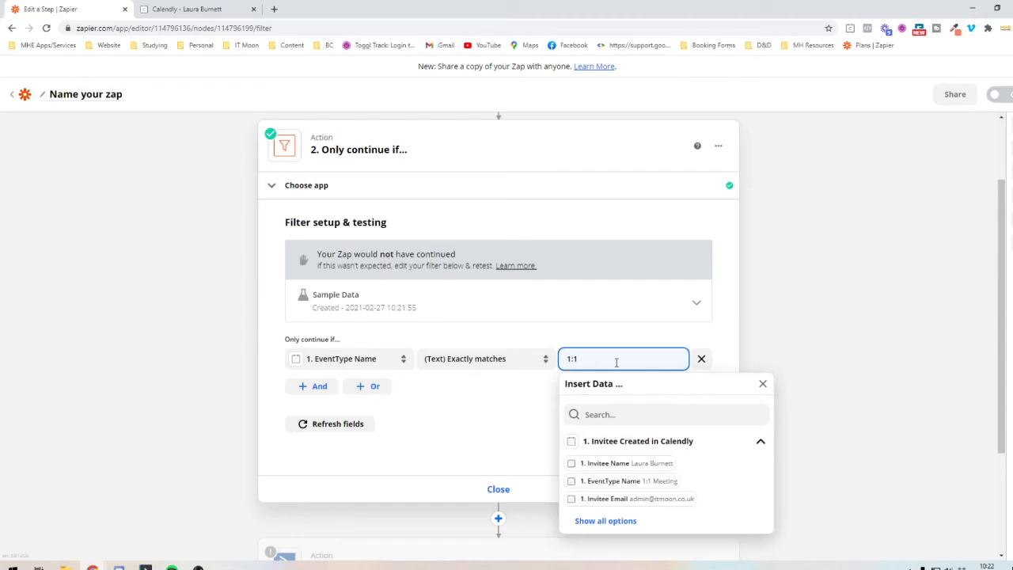
pyautogui.write('1 Meeting')
pyautogui.click(525, 458)
pyautogui.click(345, 412)
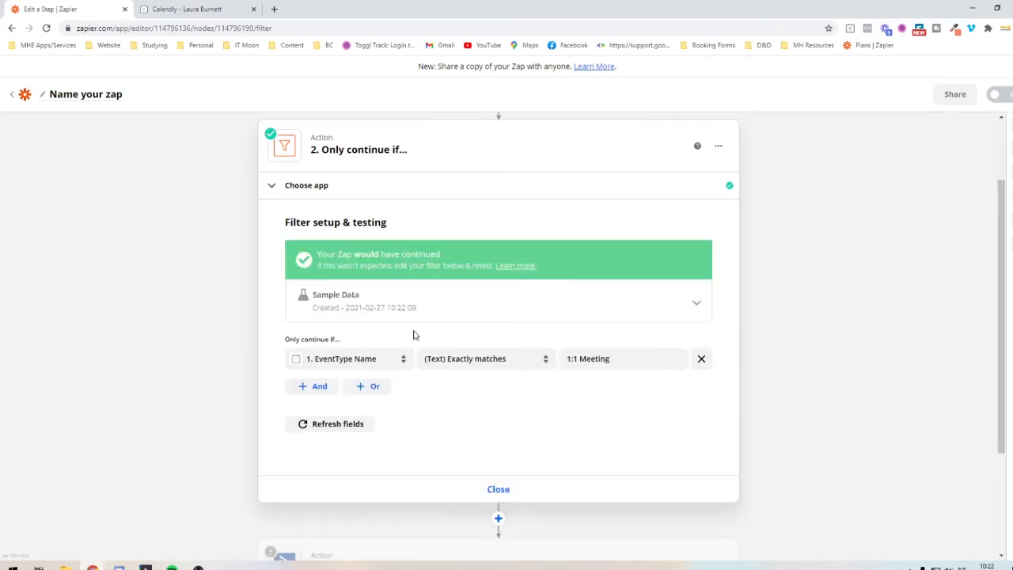
# - Close the filter step and set the ActiveCampaign action's event to Create/Update Contact, continuing to the account choice
pyautogui.scroll(1, 413, 336)
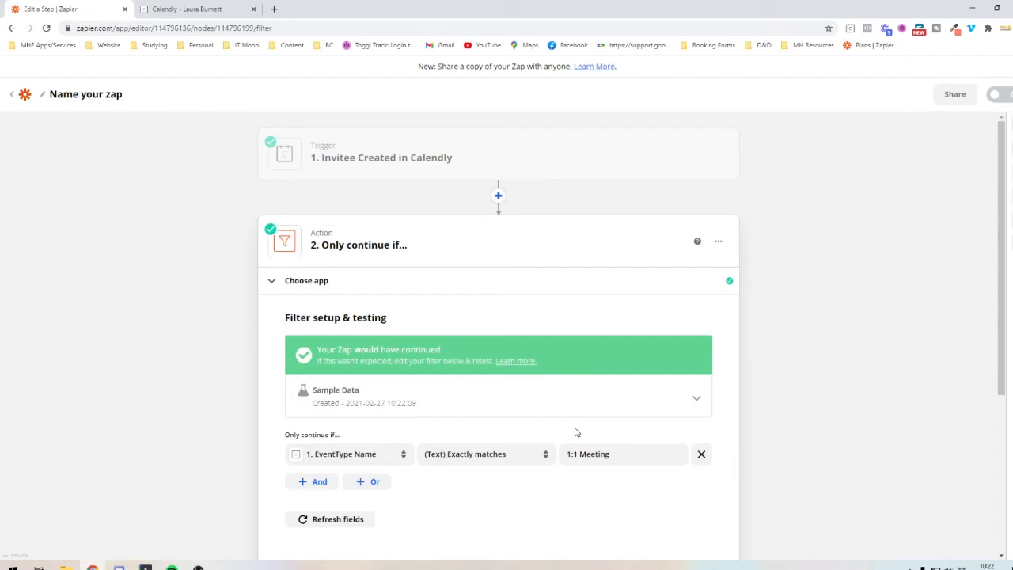
pyautogui.scroll(-3, 564, 437)
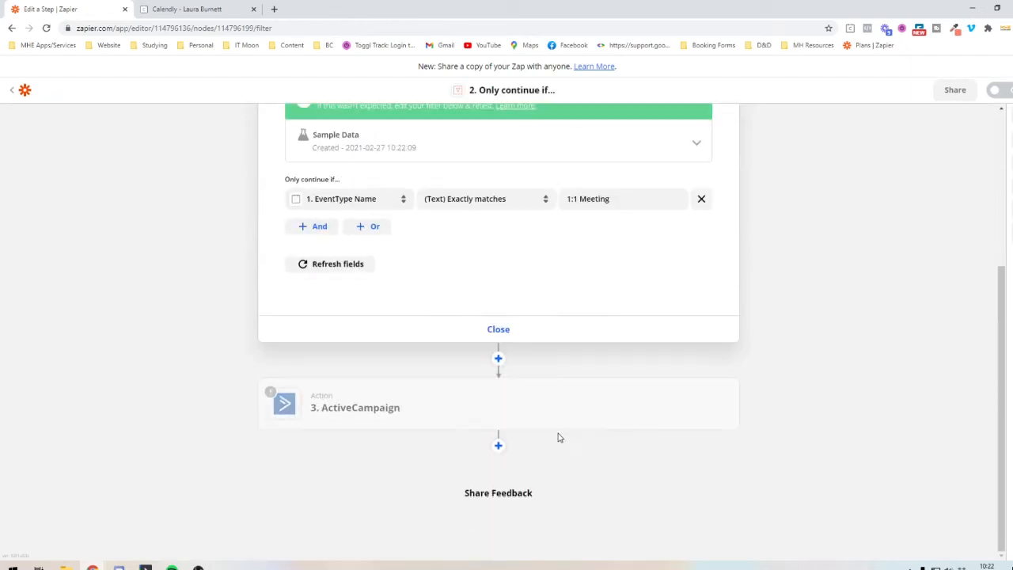
pyautogui.click(499, 328)
pyautogui.click(363, 329)
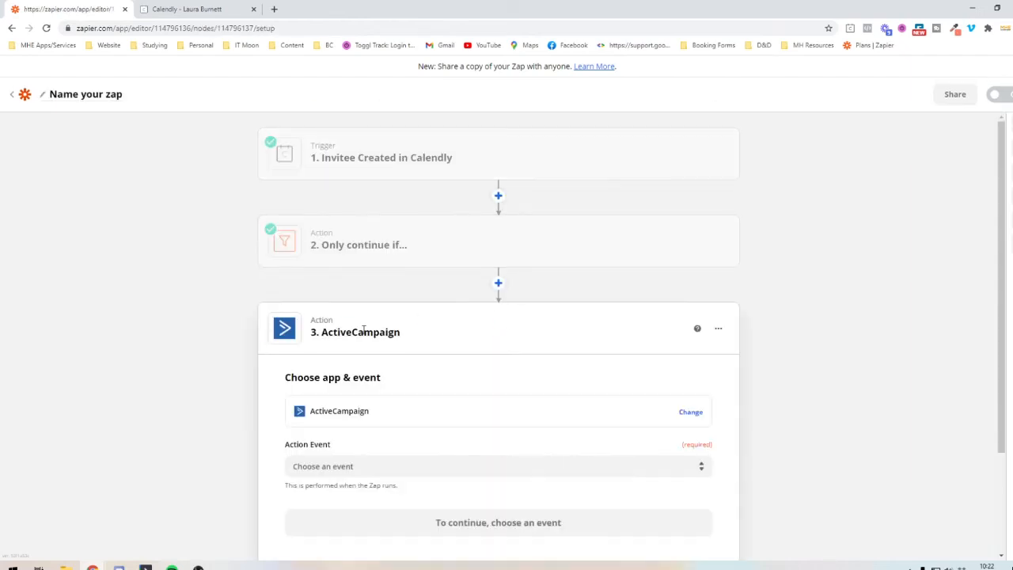
pyautogui.click(388, 365)
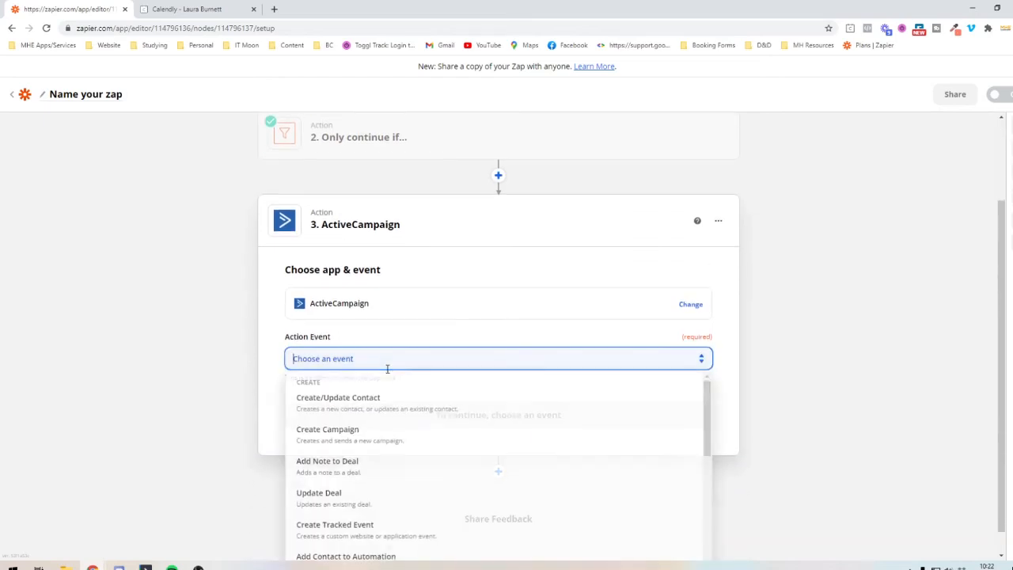
pyautogui.click(382, 402)
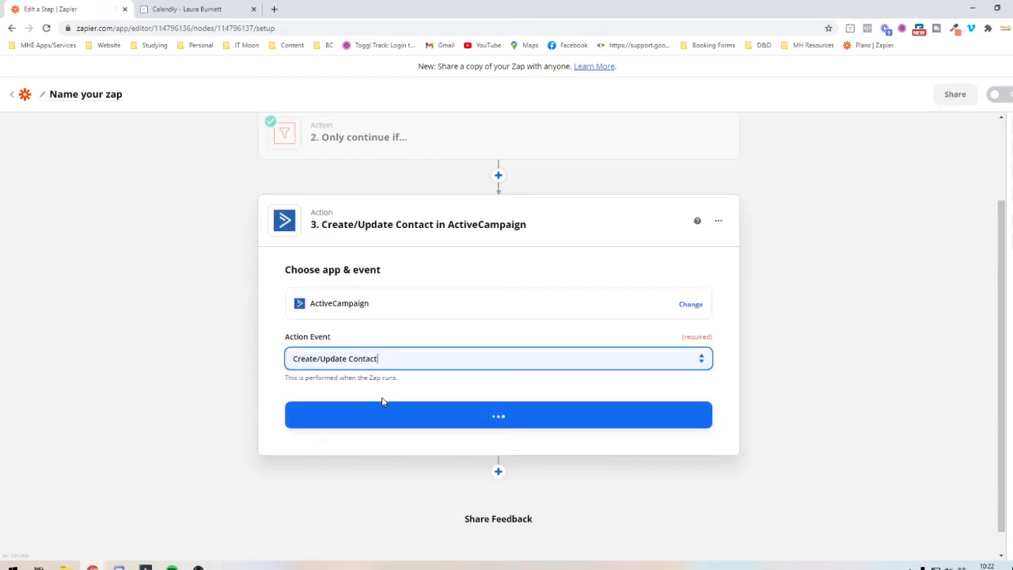
pyautogui.click(384, 425)
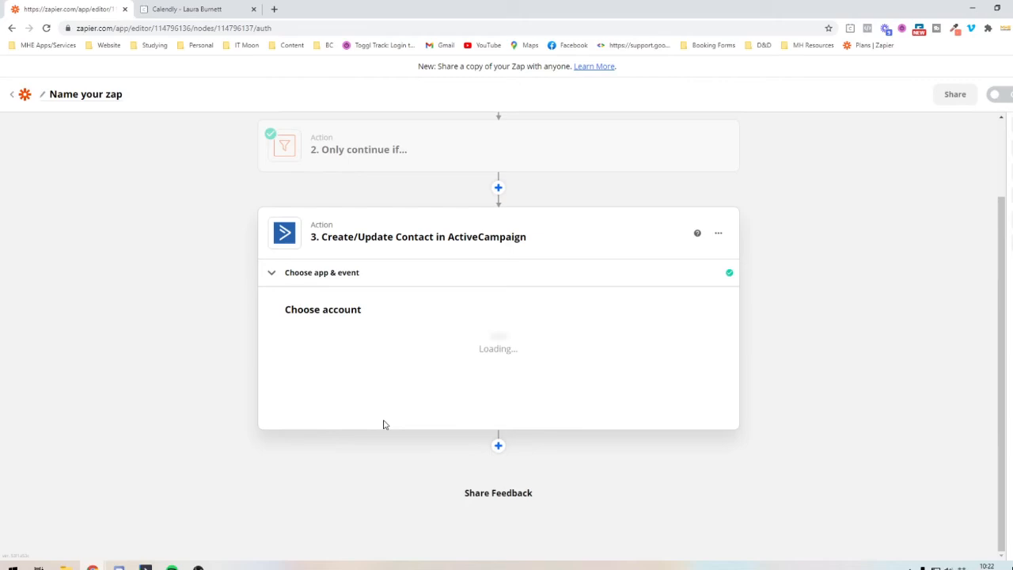
# - Choose the connected ActiveCampaign account that is used in 4 Zaps and continue to the action setup
pyautogui.click(351, 345)
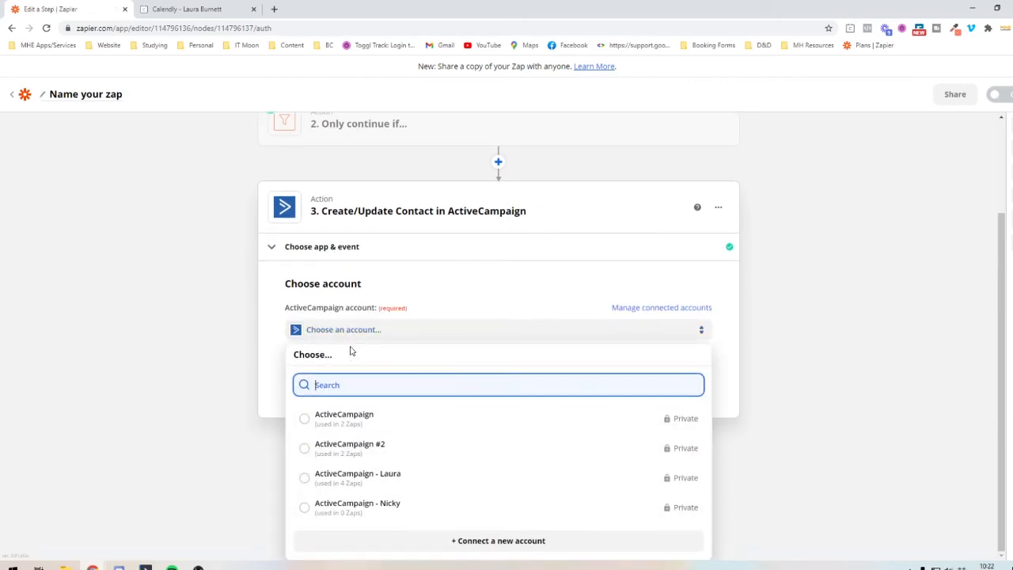
pyautogui.click(336, 478)
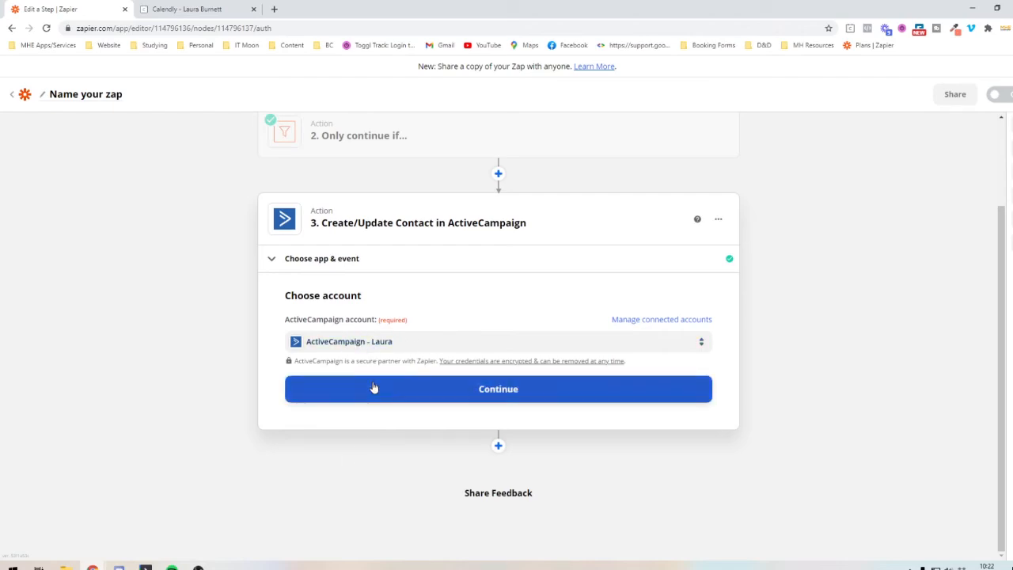
pyautogui.click(377, 389)
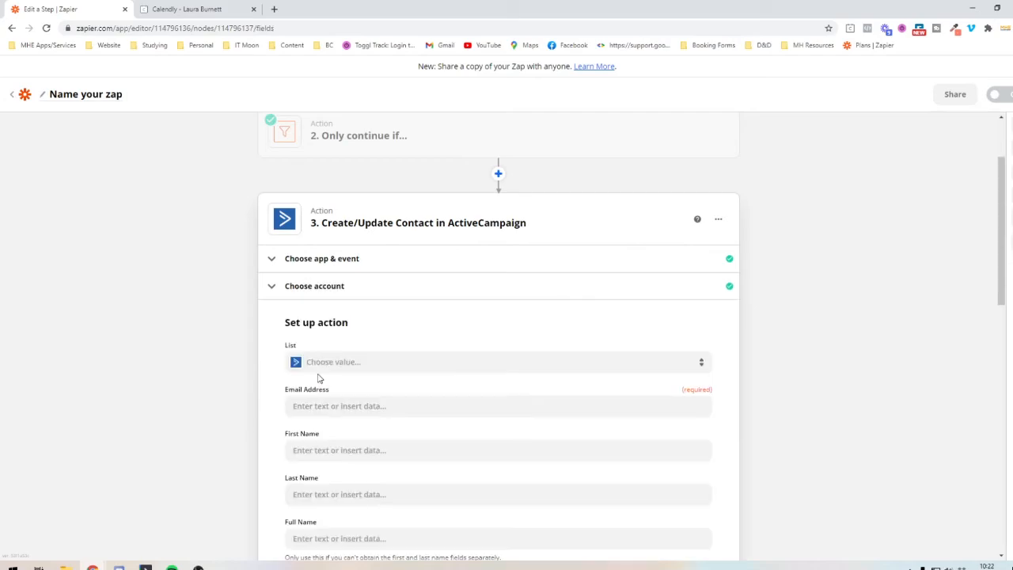
# - Set the contact's list to Master Contact List and map Email Address to the Invitee Email from the Calendly trigger
pyautogui.click(329, 258)
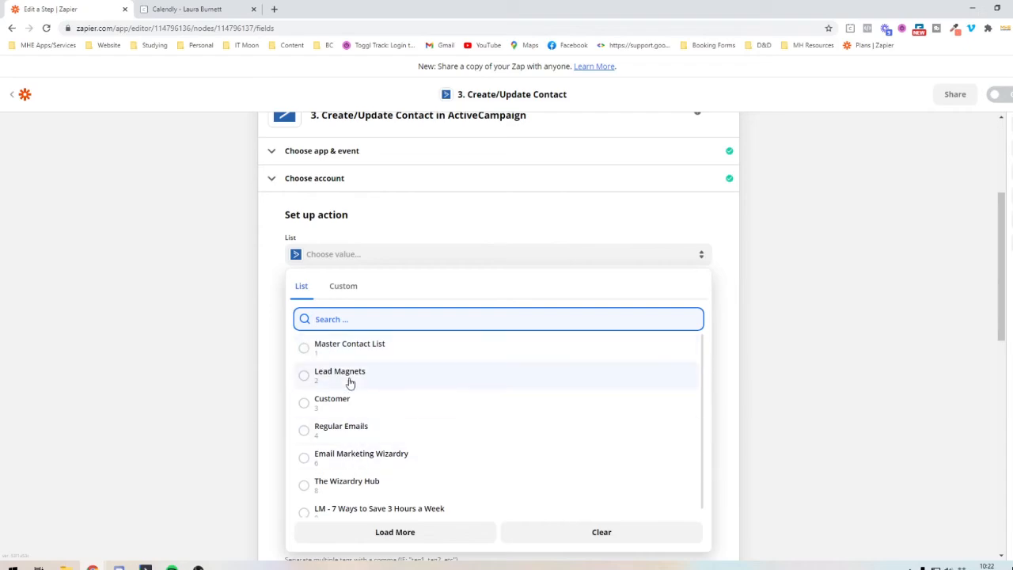
pyautogui.click(356, 350)
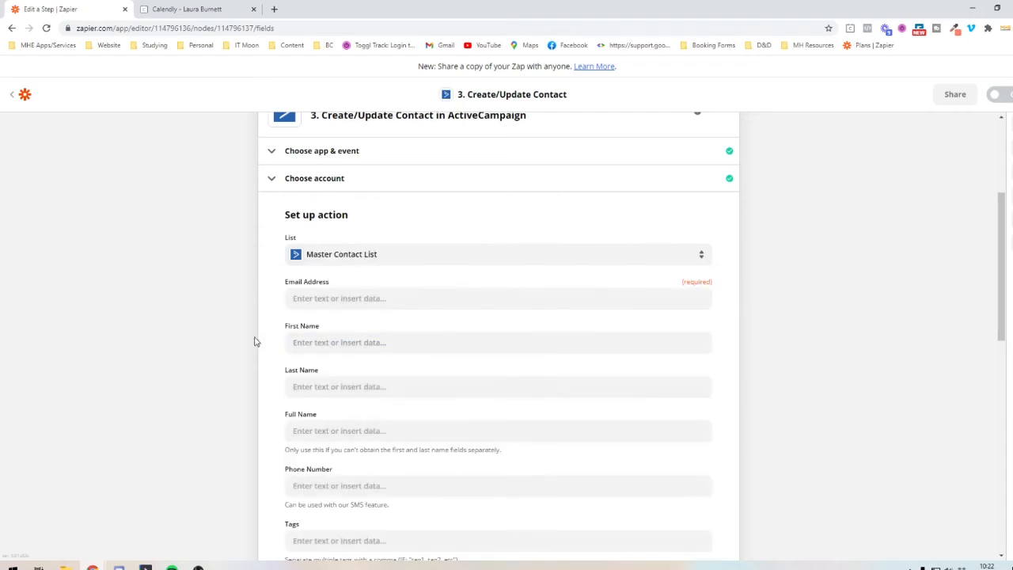
pyautogui.click(369, 297)
pyautogui.click(369, 297)
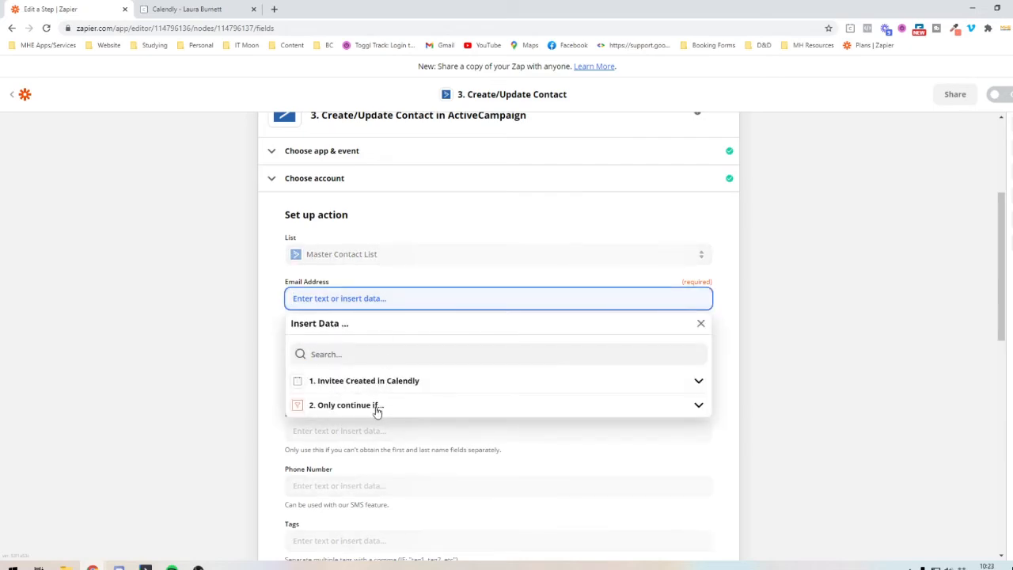
pyautogui.click(352, 384)
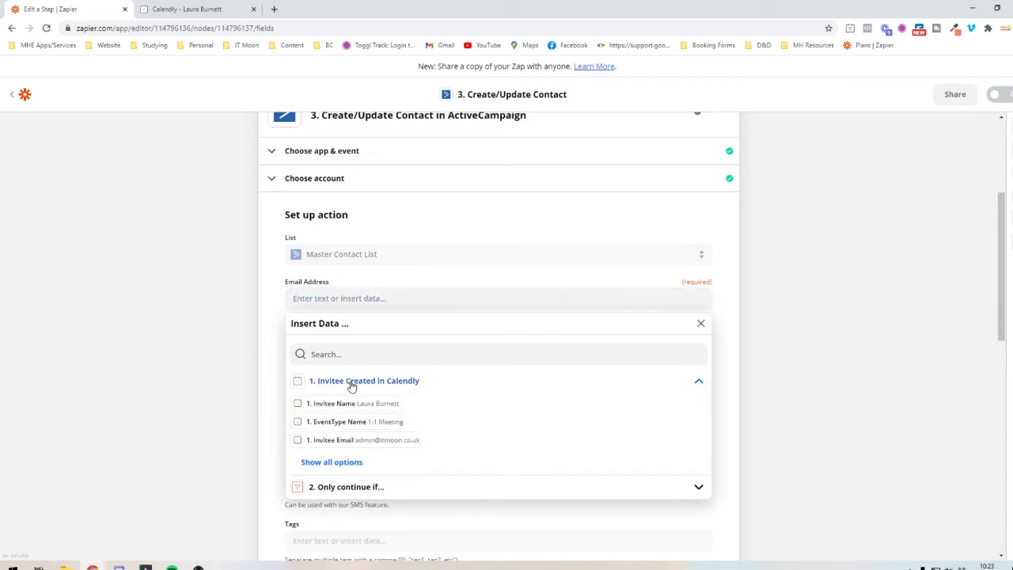
pyautogui.click(356, 441)
pyautogui.click(215, 351)
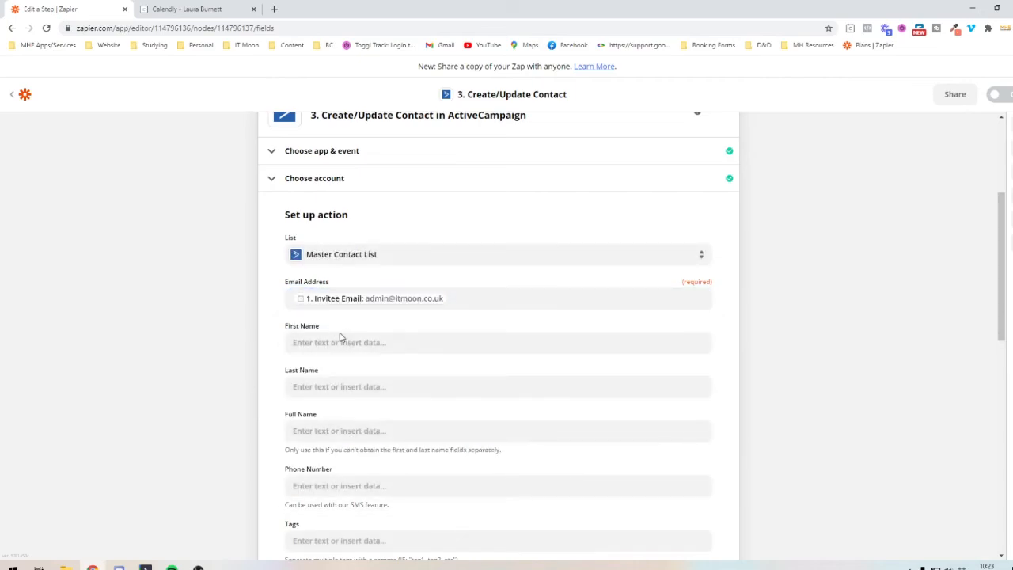
pyautogui.click(337, 341)
pyautogui.click(333, 428)
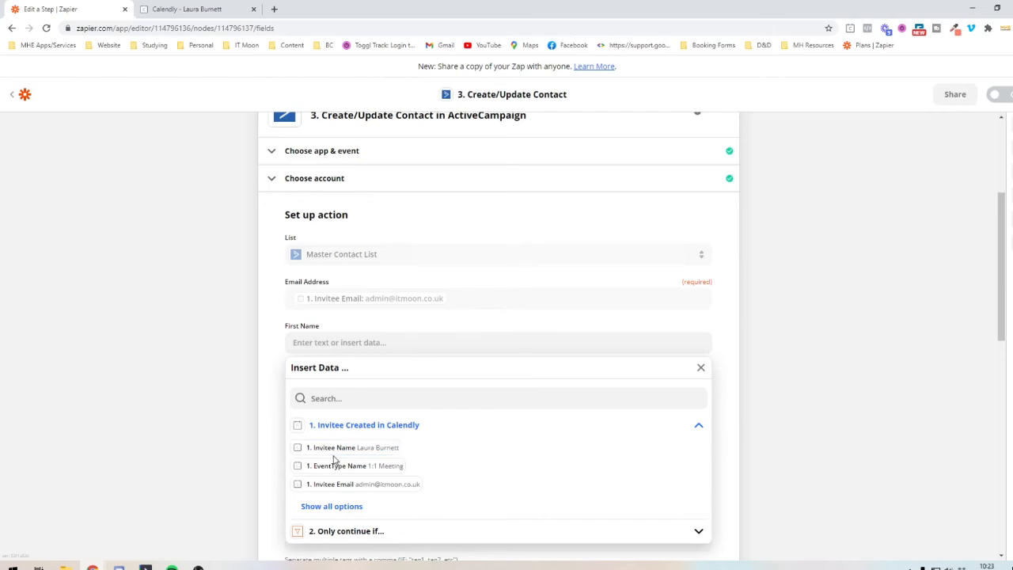
pyautogui.click(334, 448)
pyautogui.click(241, 413)
pyautogui.scroll(-2, 240, 409)
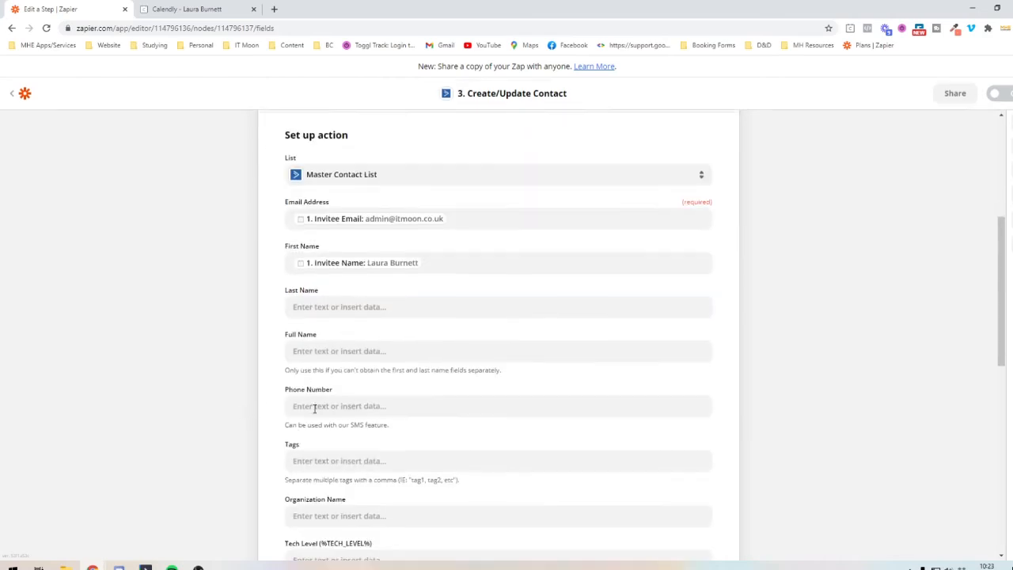
pyautogui.click(454, 229)
pyautogui.press('BackSpace')
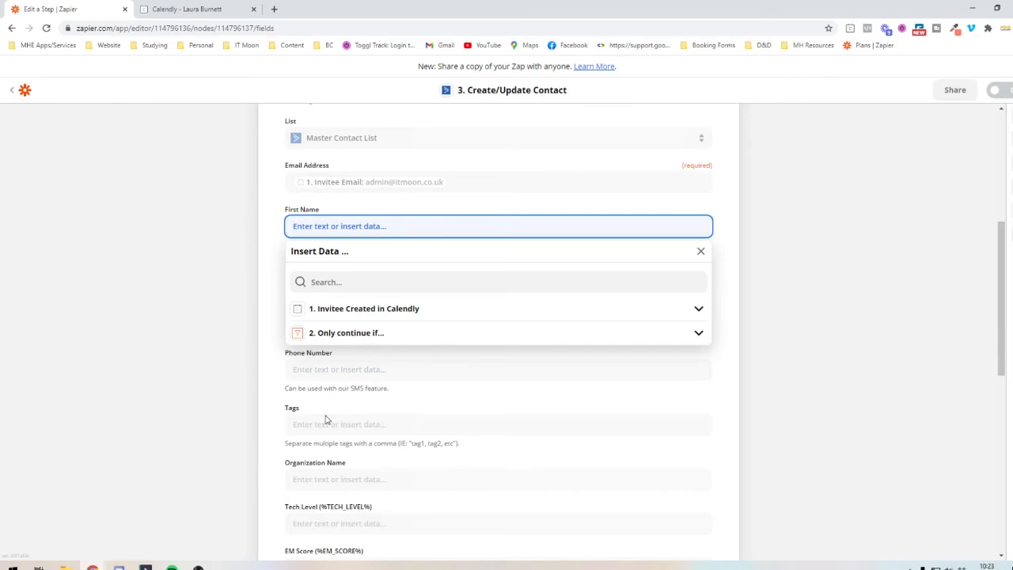
pyautogui.press('Escape')
# - Map the contact's Full Name to the Invitee Name from the Calendly trigger
pyautogui.click(321, 313)
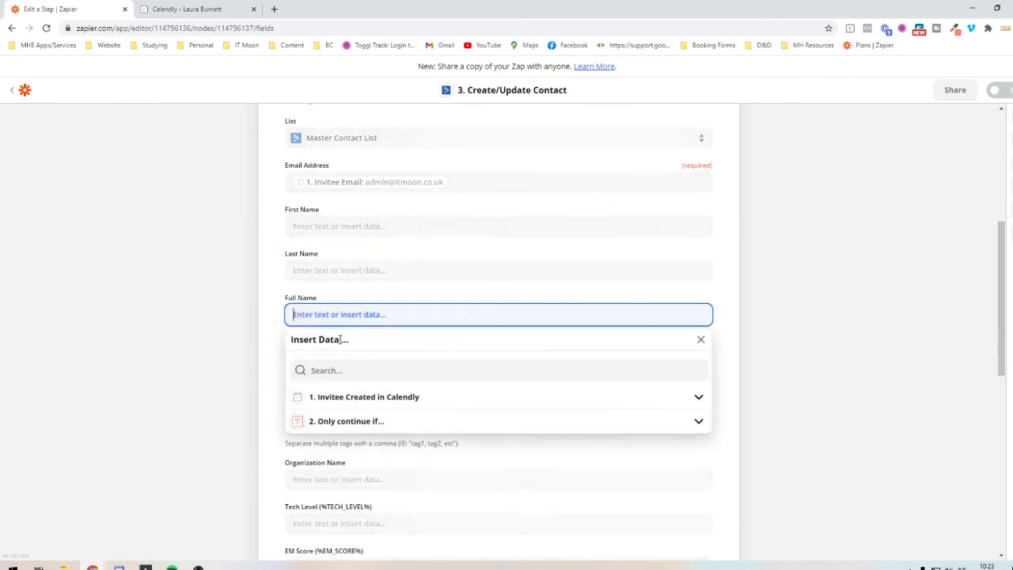
pyautogui.click(348, 396)
pyautogui.click(345, 418)
# - Map Phone Number to the Invitee Text Reminder Number from the Calendly trigger, searching the full list of trigger data for "+44"
pyautogui.click(322, 370)
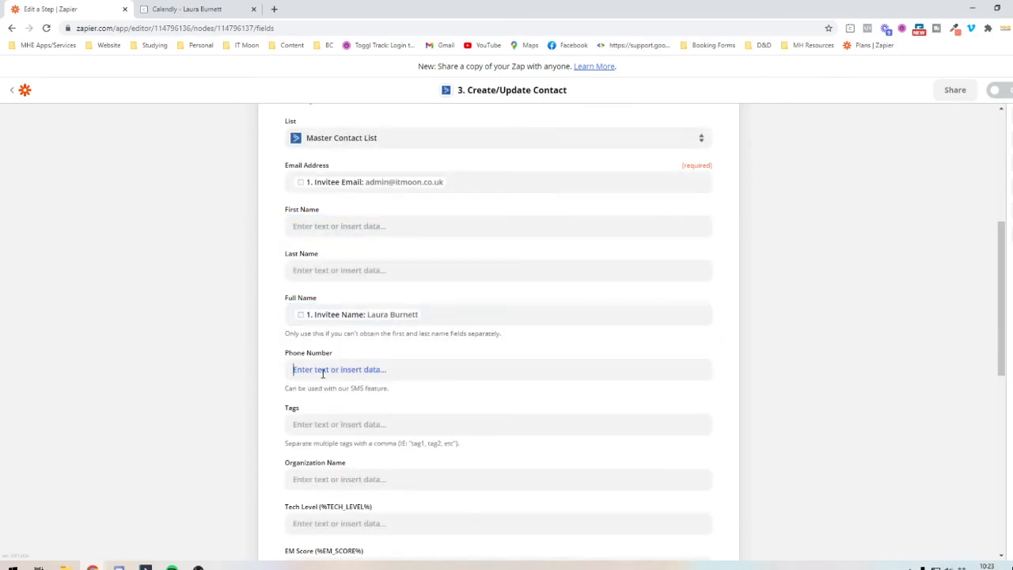
pyautogui.click(314, 450)
pyautogui.scroll(-2, 314, 450)
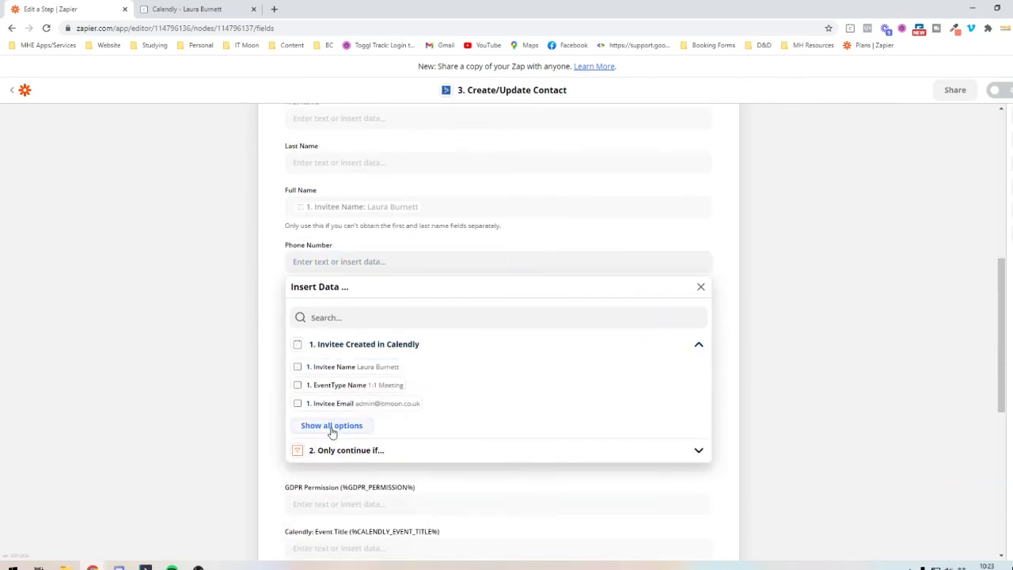
pyautogui.click(332, 428)
pyautogui.scroll(-5, 370, 405)
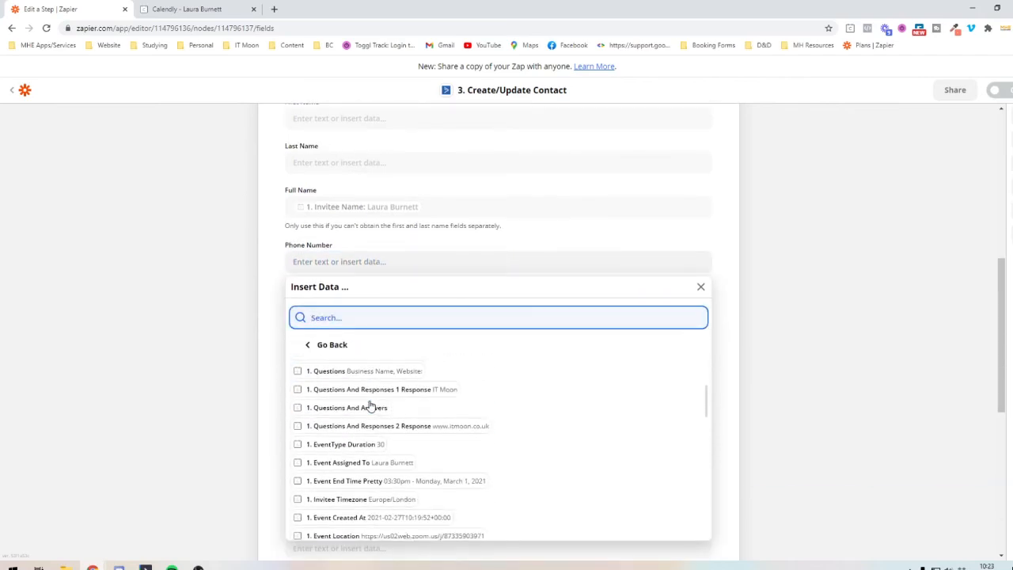
pyautogui.scroll(-2, 367, 404)
pyautogui.scroll(1, 366, 404)
pyautogui.write('+44')
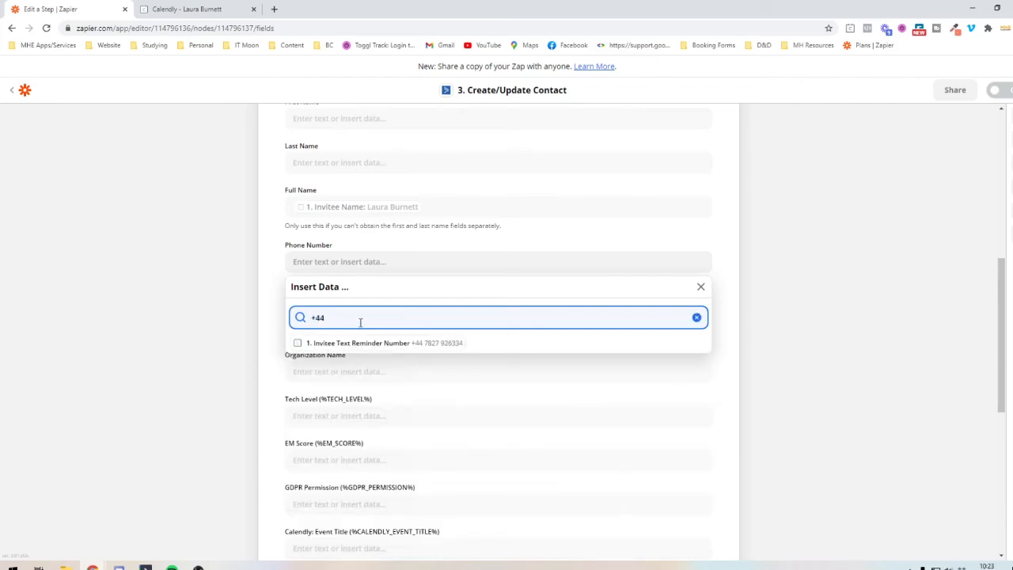
pyautogui.click(335, 345)
pyautogui.click(231, 339)
# - Set the contact's tag to "1:1 Meeting"
pyautogui.click(316, 318)
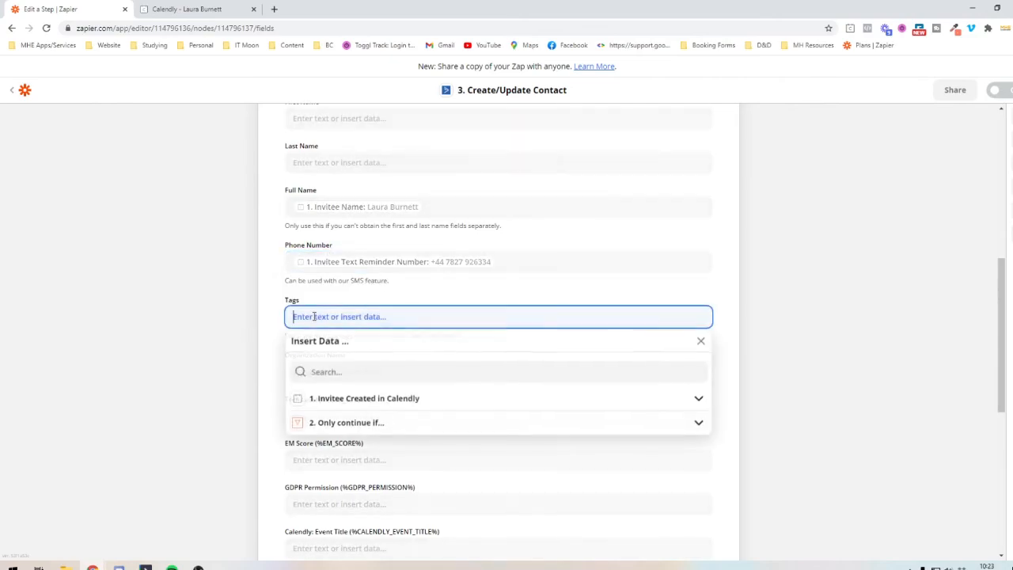
pyautogui.write('1')
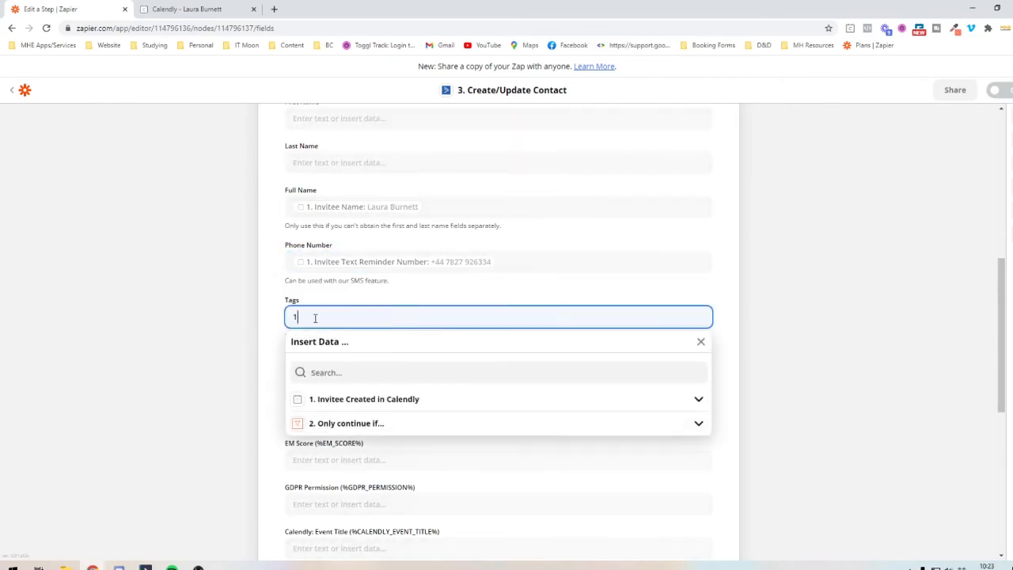
pyautogui.write(':1 Meeting')
pyautogui.click(222, 302)
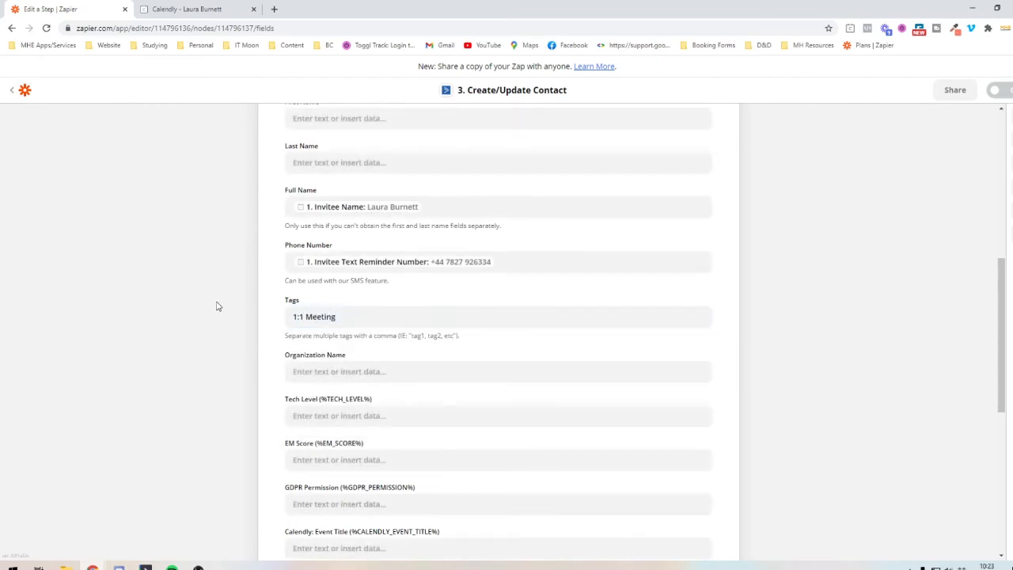
# - Leave the remaining contact fields empty, continue to the action's test stage and review the contact data prepared for ActiveCampaign
pyautogui.scroll(-5, 300, 267)
pyautogui.scroll(1, 303, 270)
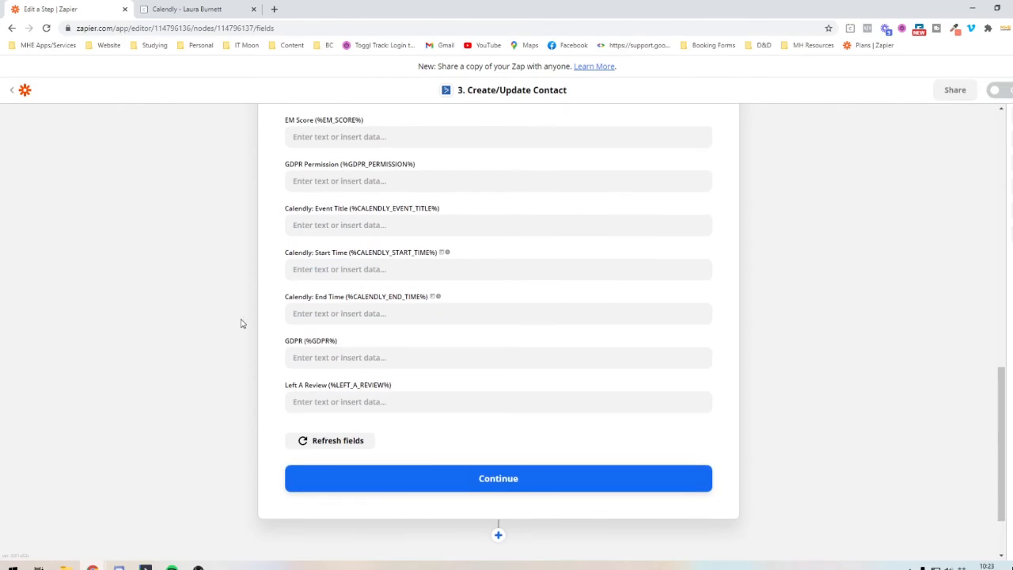
pyautogui.scroll(-1, 243, 324)
pyautogui.click(475, 429)
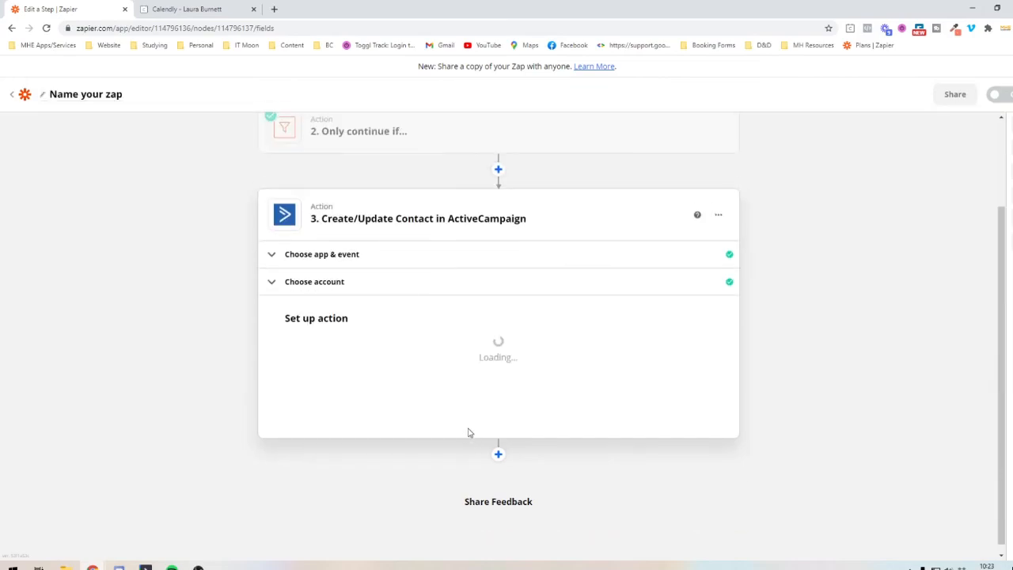
pyautogui.scroll(-5, 470, 433)
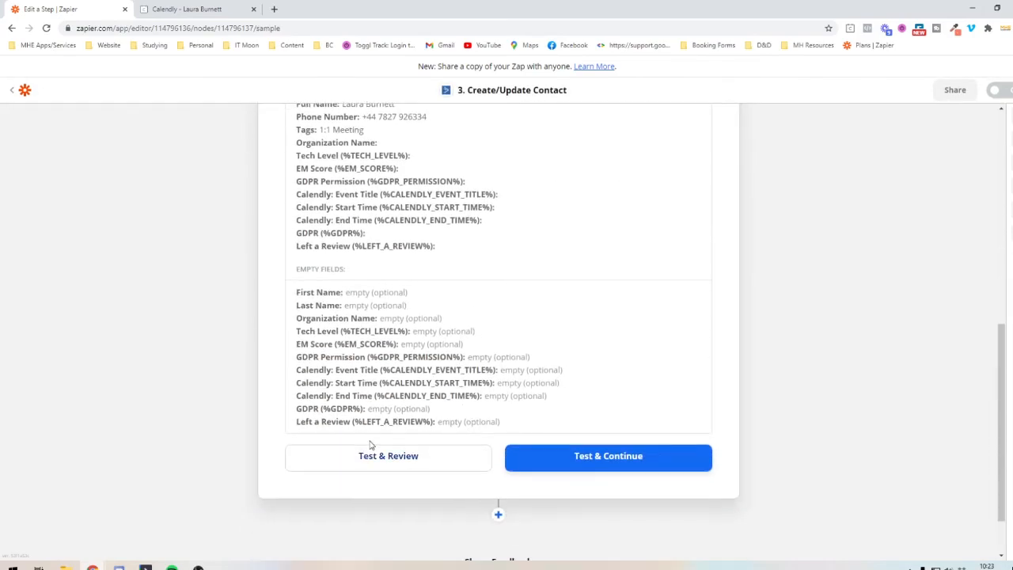
pyautogui.scroll(3, 395, 459)
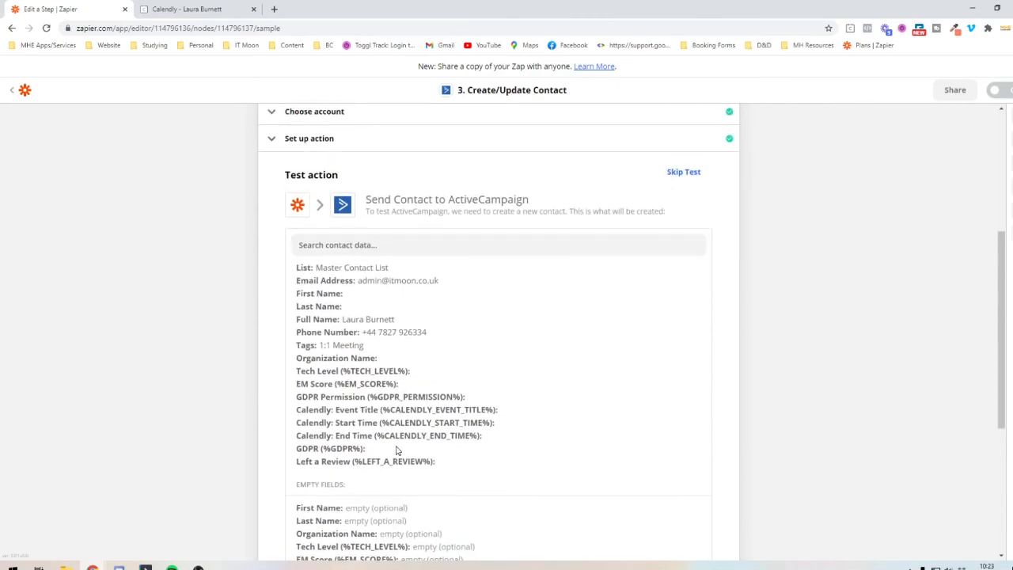
pyautogui.scroll(-4, 397, 449)
# - Name the Zap "Calendly 1:1 Meeting to AC"
pyautogui.scroll(5, 348, 400)
pyautogui.scroll(3, 346, 396)
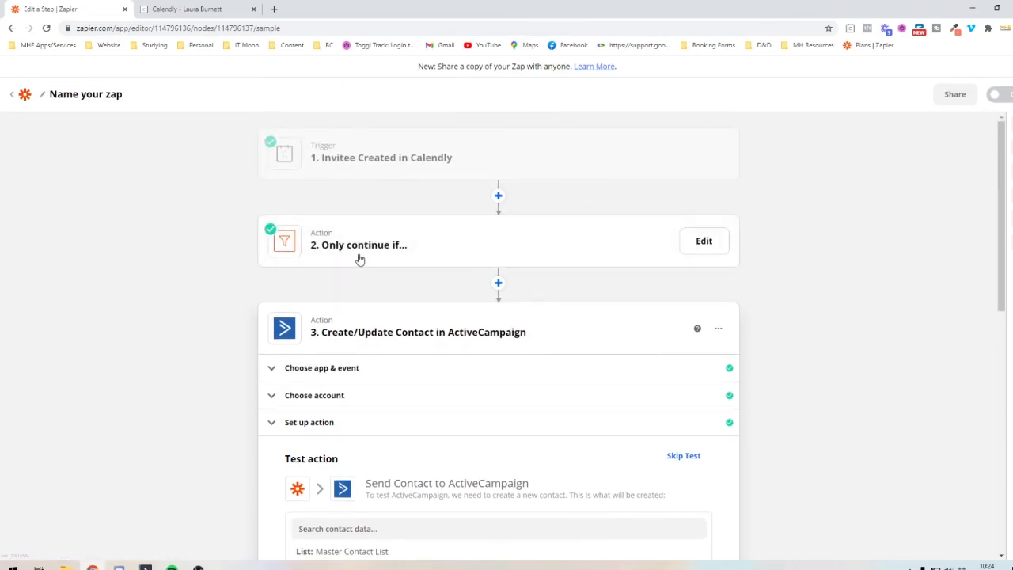
pyautogui.click(62, 94)
pyautogui.write('Calendl')
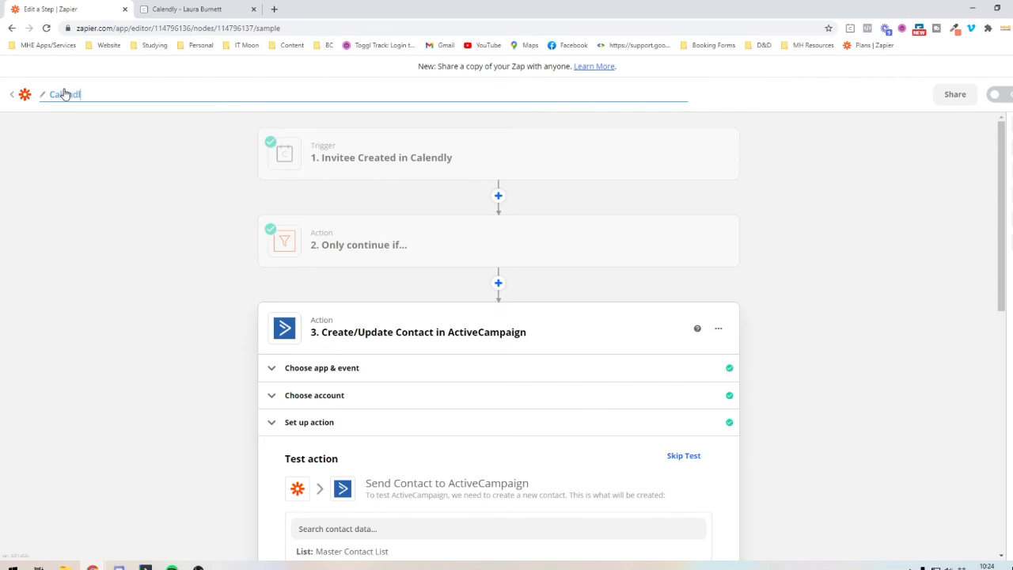
pyautogui.write('y 1:1 Meeting to AC')
pyautogui.click(72, 160)
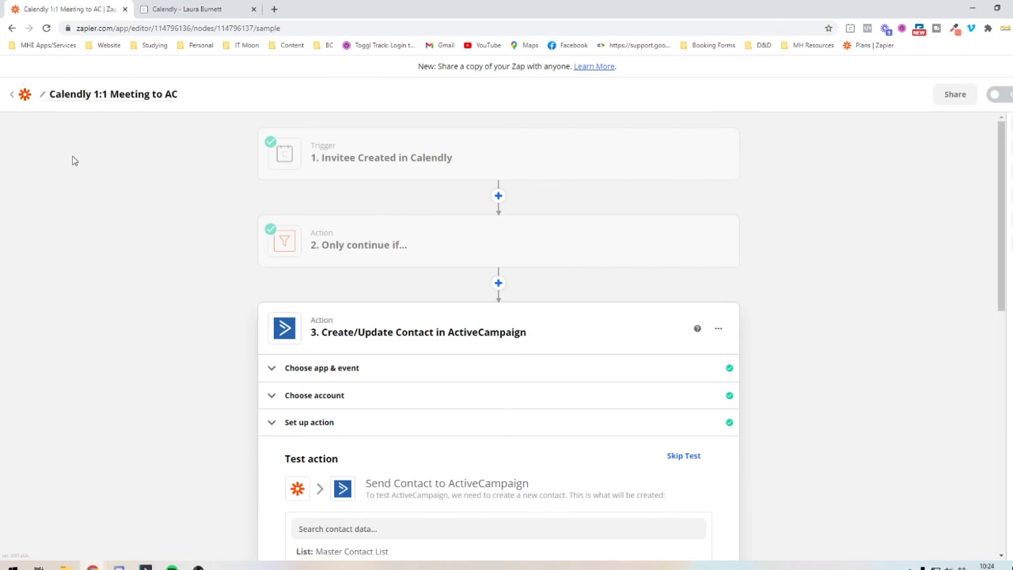